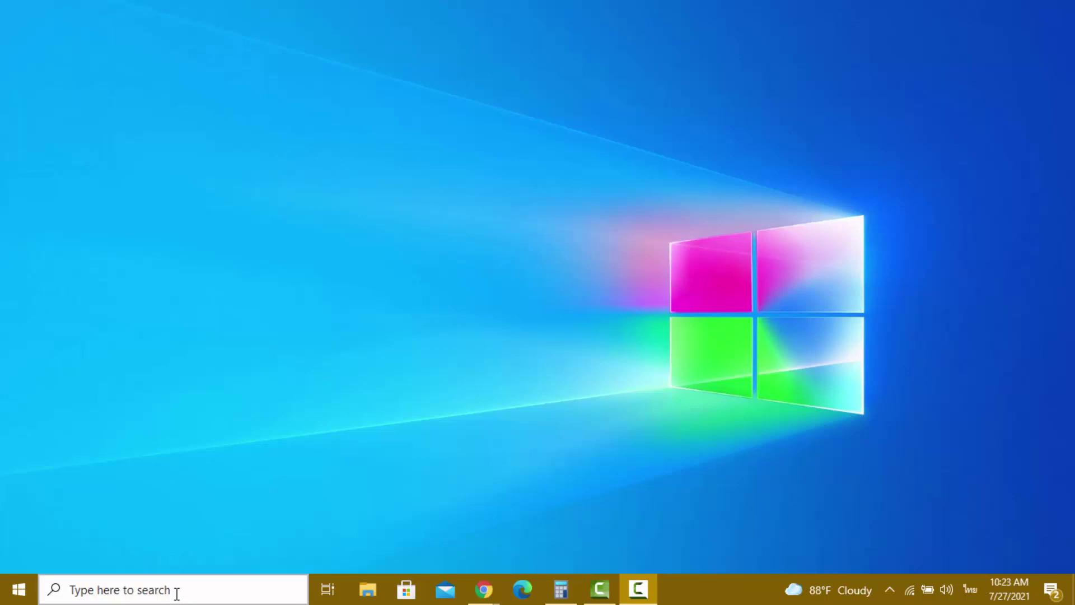
# Check which display option is active for the taskbar search
pyautogui.rightClick(717, 586)
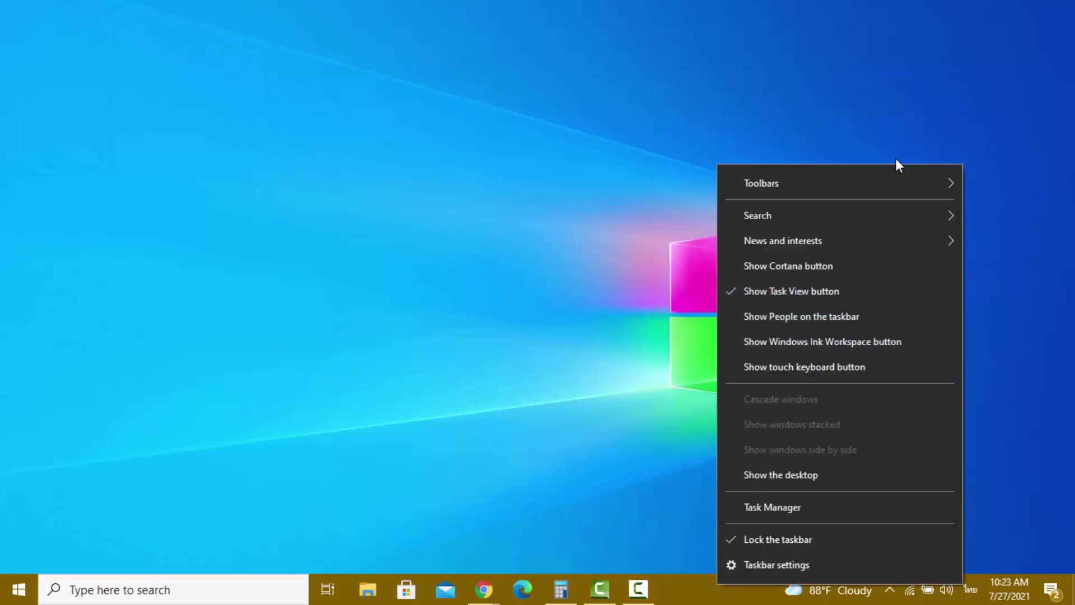
pyautogui.moveTo(891, 222)
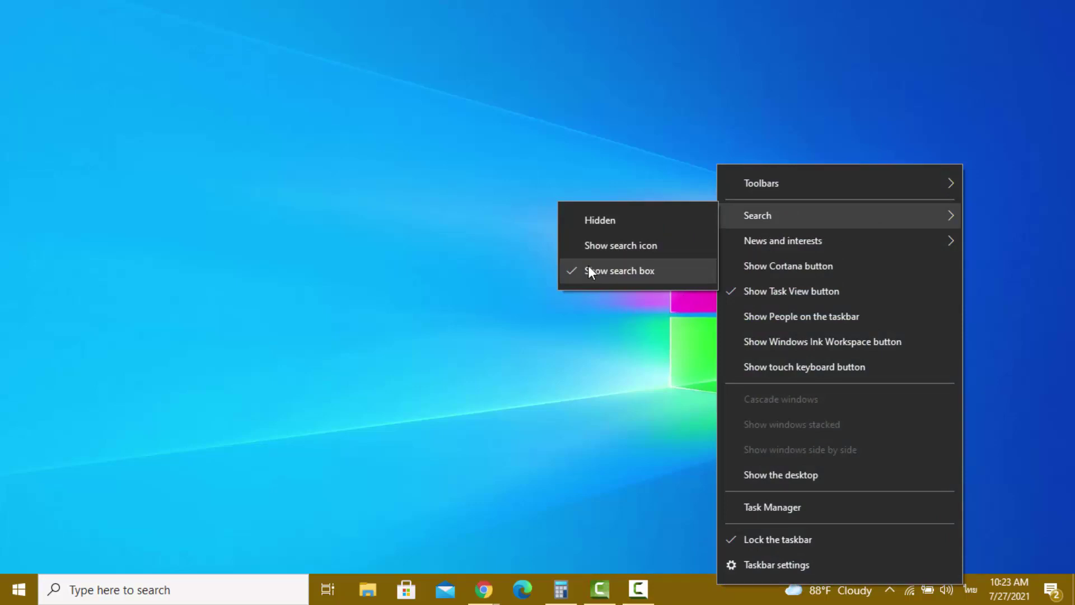
# Search Windows for "de", open Device Manager from the results and maximize its window
pyautogui.click(191, 599)
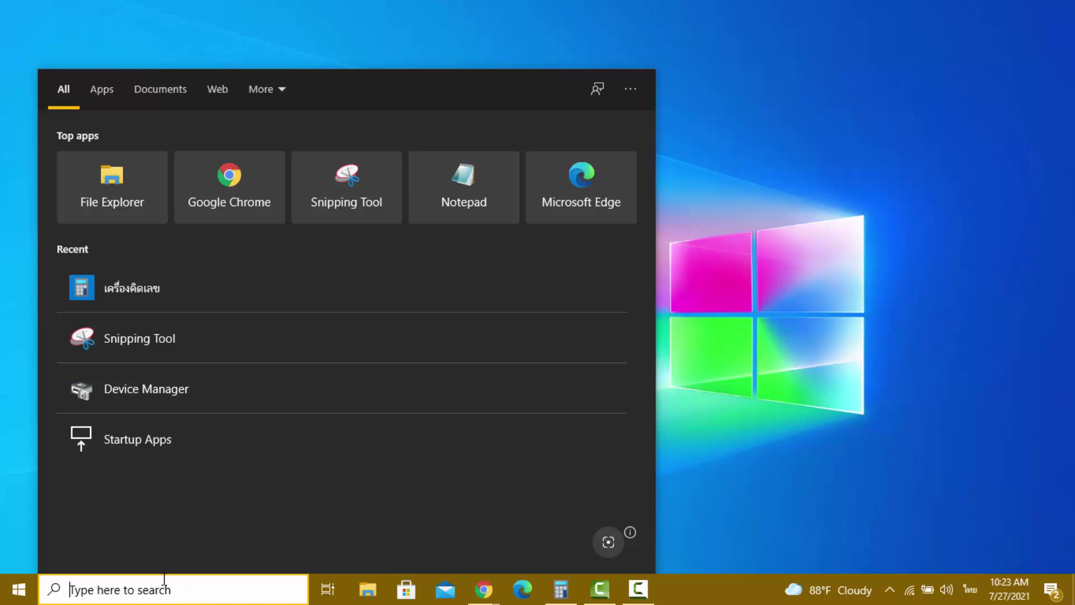
pyautogui.write('ก')
pyautogui.press('BackSpace')
pyautogui.press('`')
pyautogui.write('d')
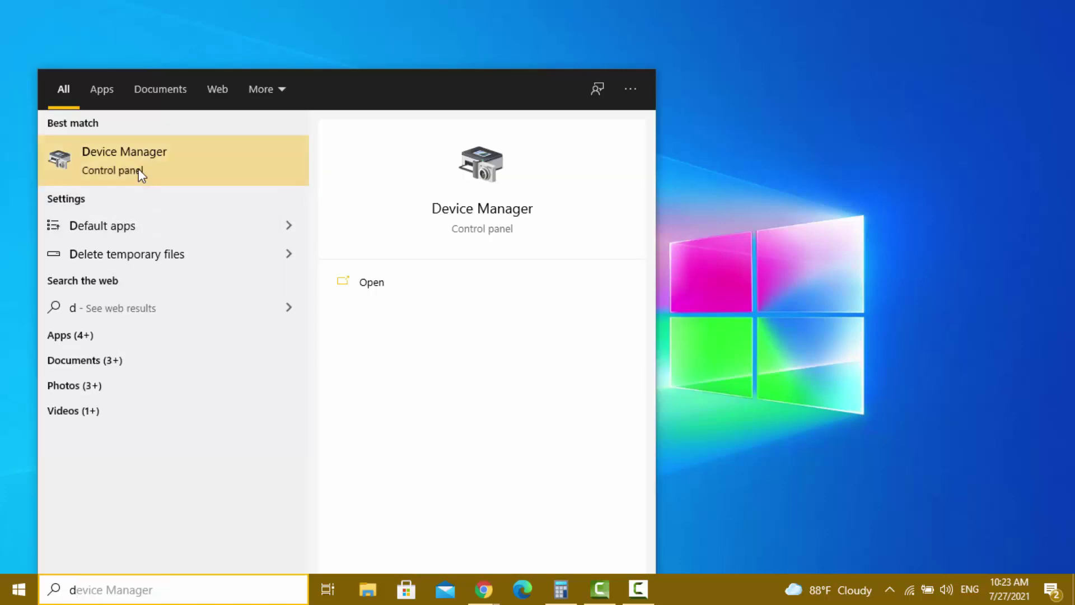
pyautogui.write('e')
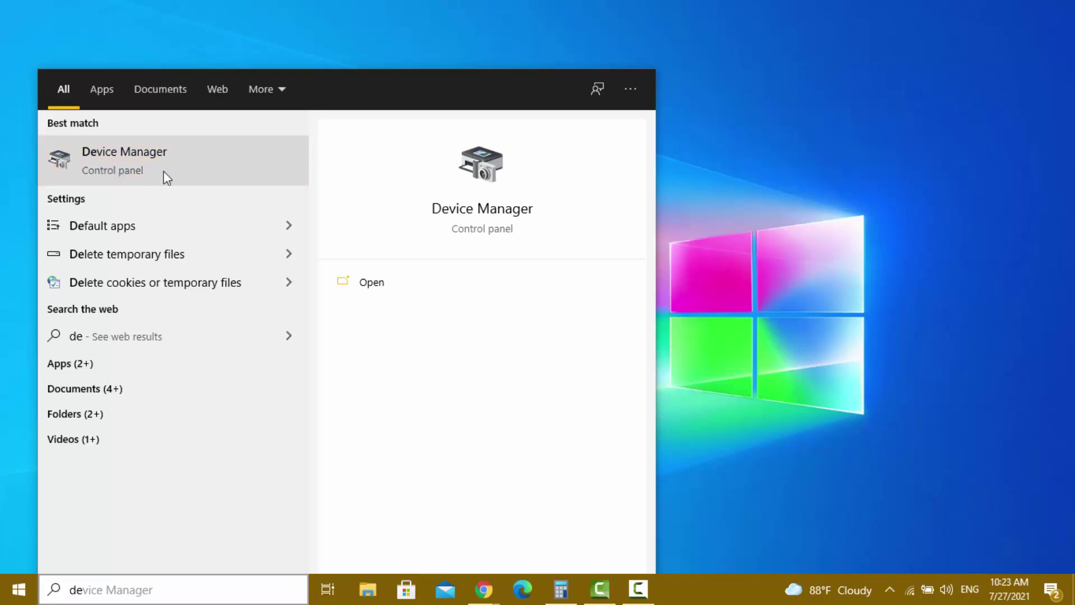
pyautogui.click(339, 285)
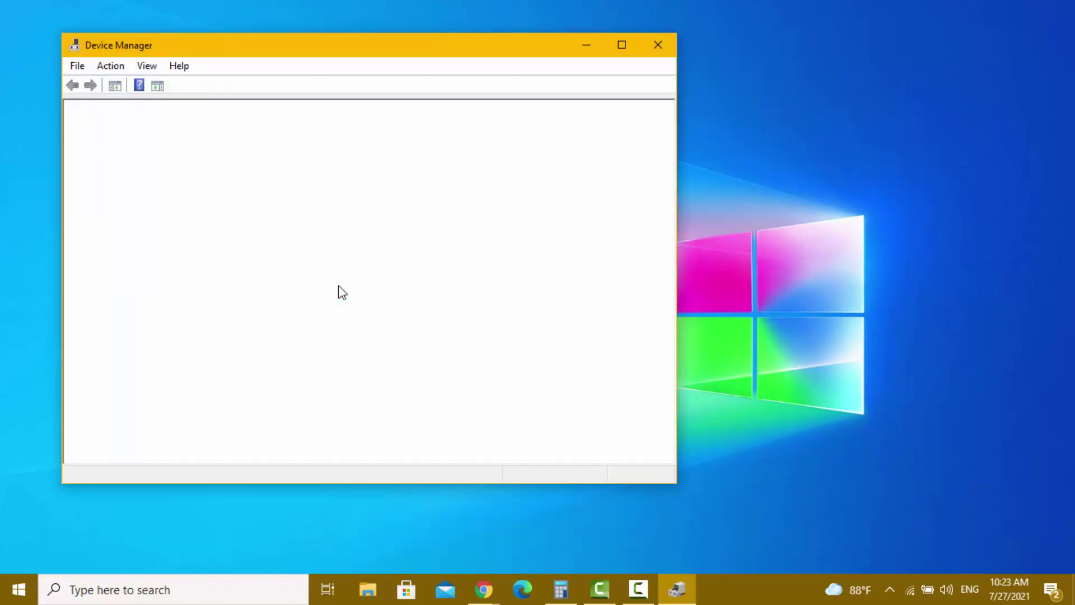
pyautogui.click(620, 41)
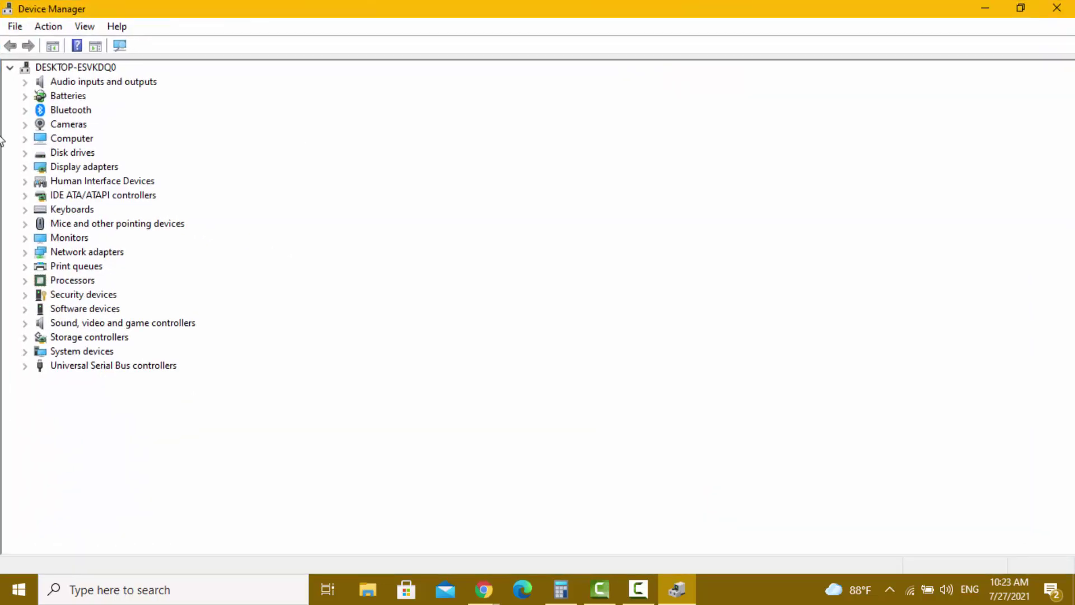
# Examine the devices under Bluetooth and System devices, including the PCI Express Root Ports, and collapse both categories
pyautogui.click(24, 111)
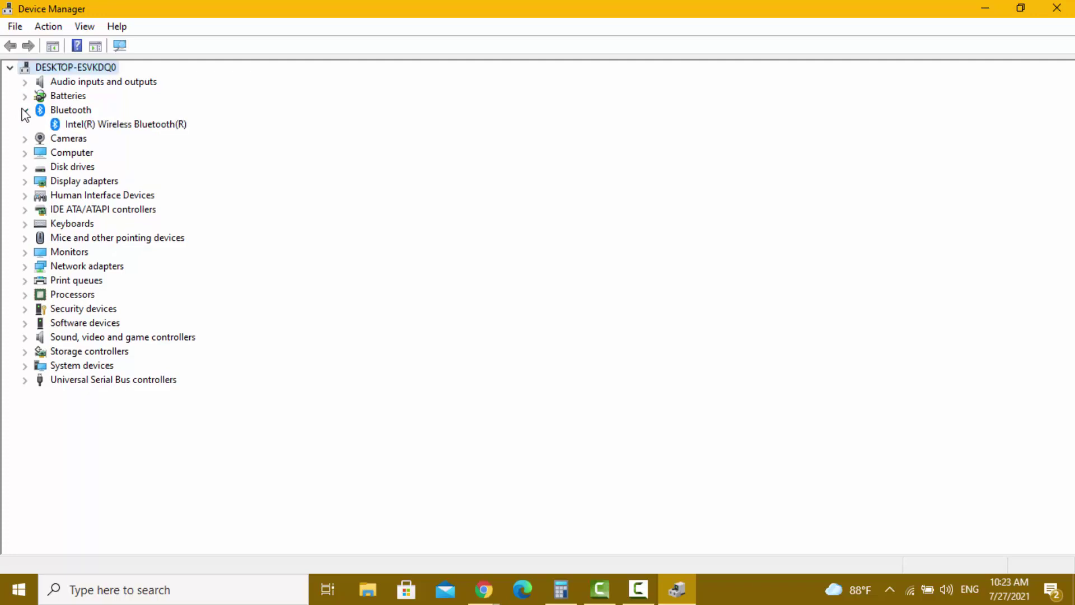
pyautogui.click(25, 110)
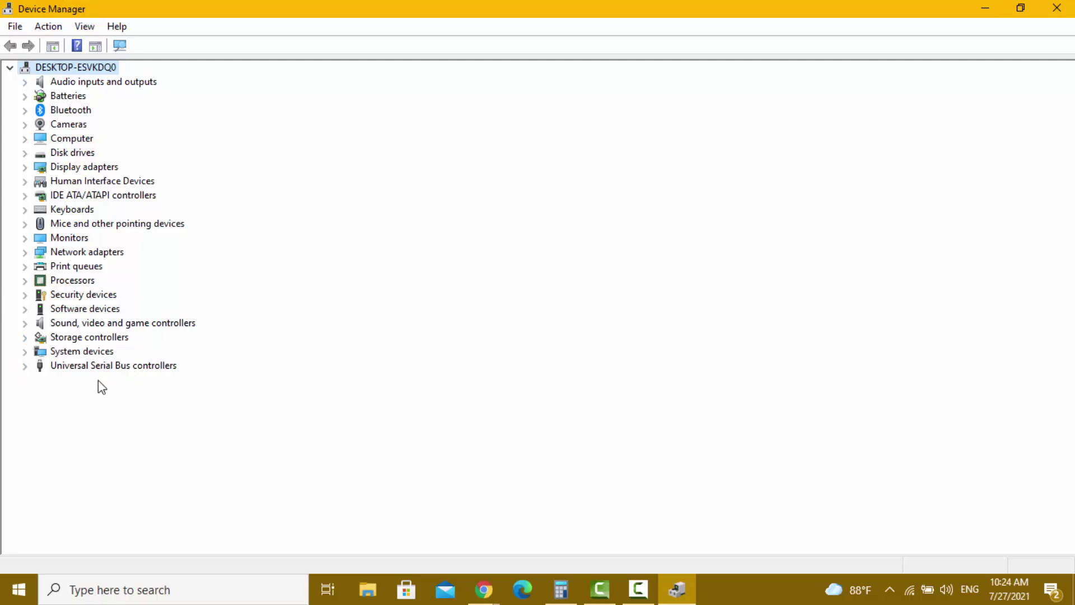
pyautogui.click(25, 351)
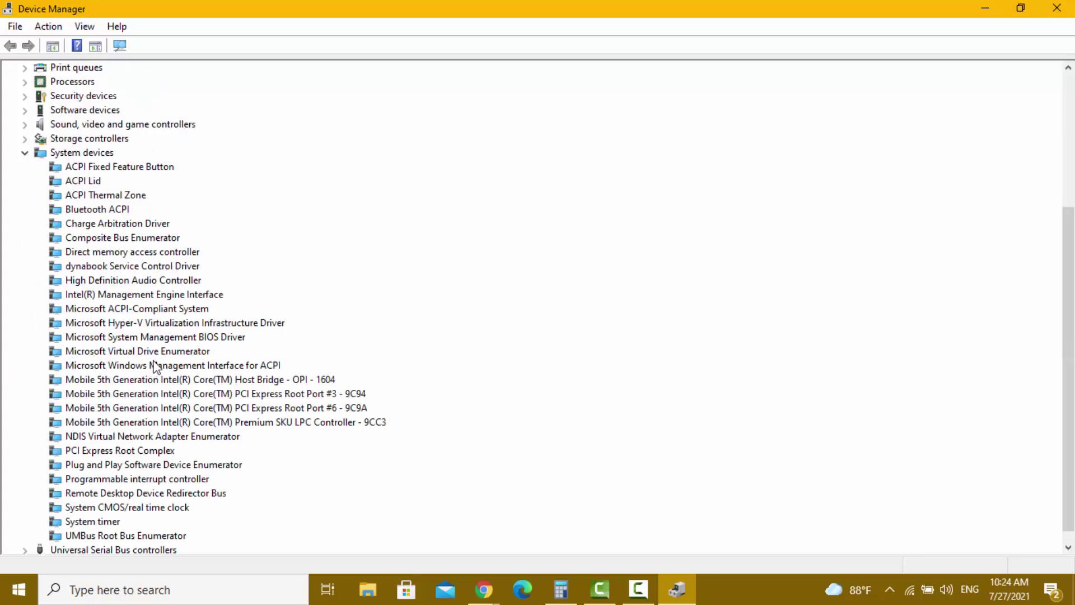
pyautogui.click(249, 398)
pyautogui.click(265, 407)
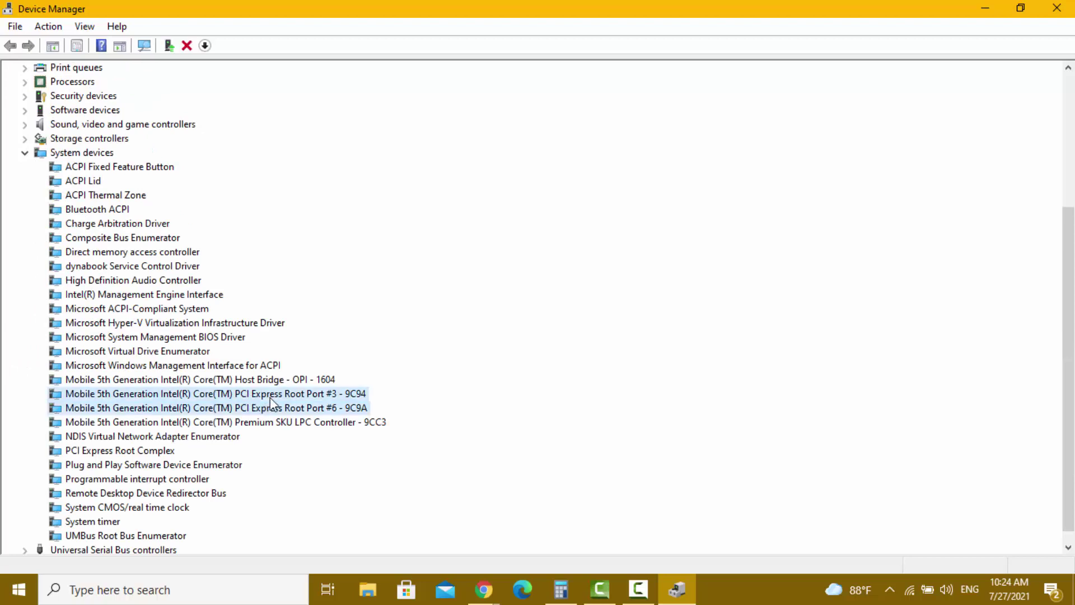
pyautogui.click(266, 394)
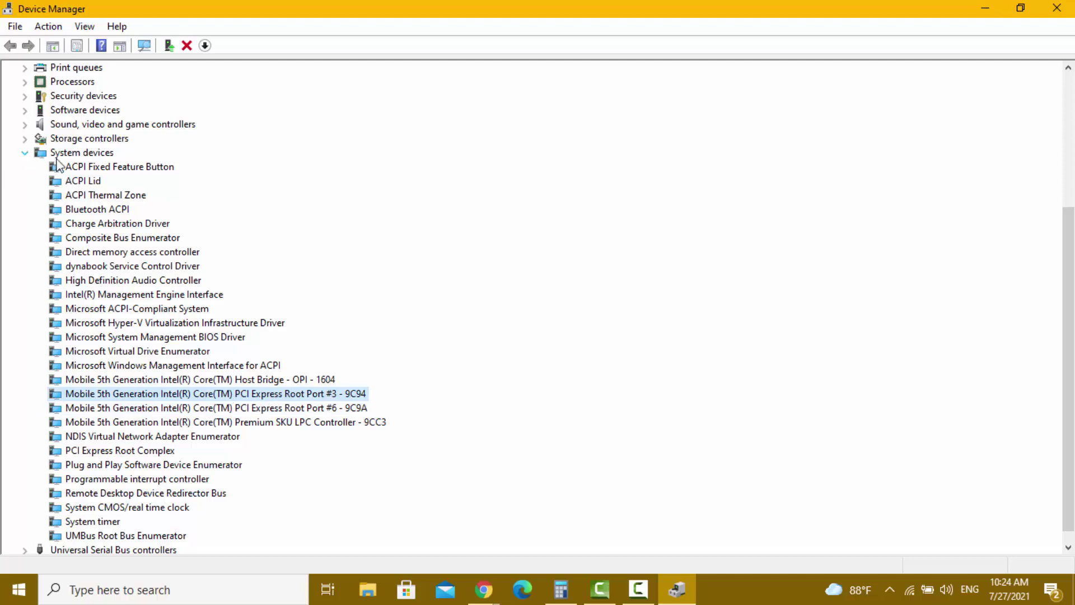
pyautogui.click(26, 157)
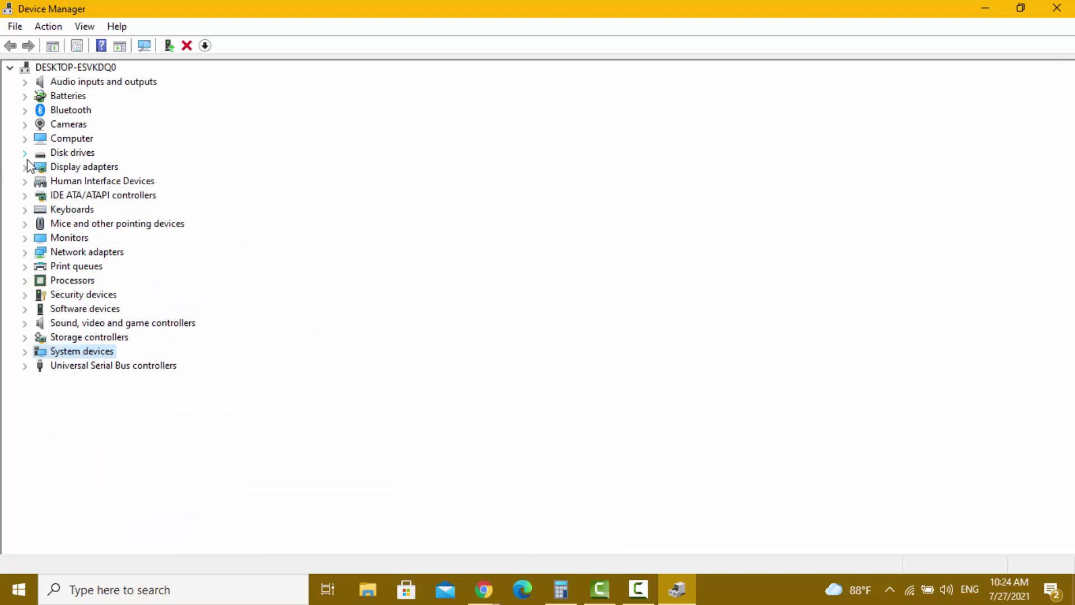
# Expand the Universal Serial Bus controllers category and look through its hubs, host controllers and composite devices
pyautogui.click(26, 367)
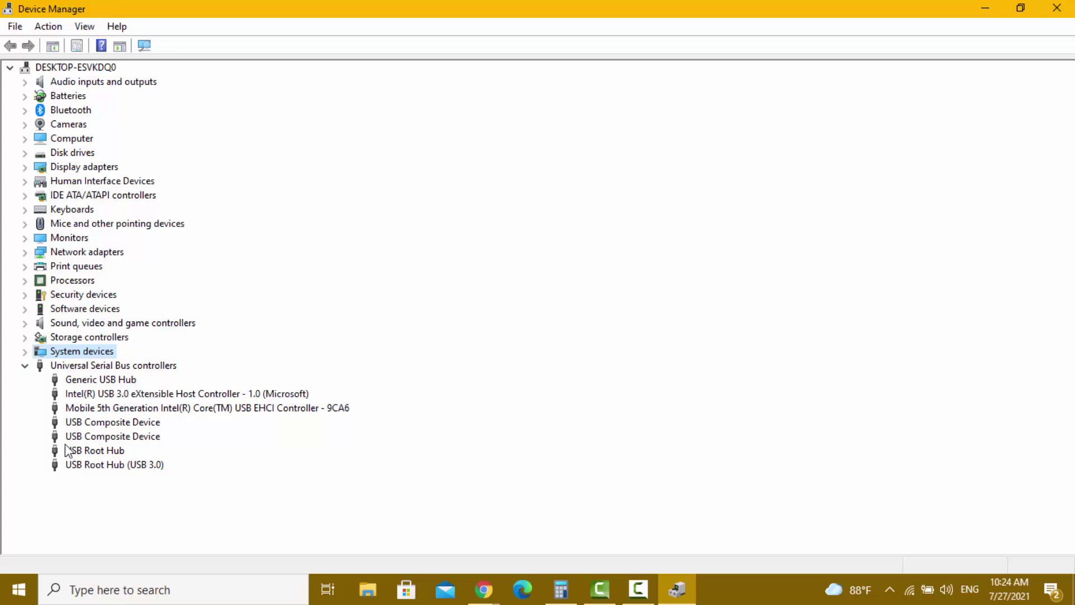
pyautogui.click(73, 381)
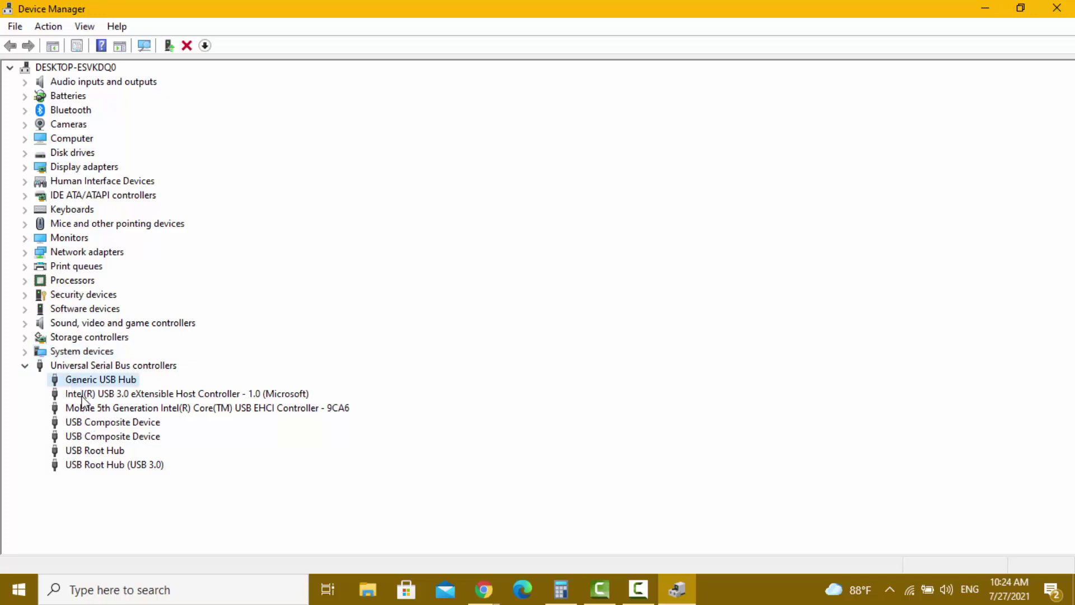
pyautogui.click(80, 394)
pyautogui.click(87, 435)
pyautogui.click(86, 422)
pyautogui.click(85, 440)
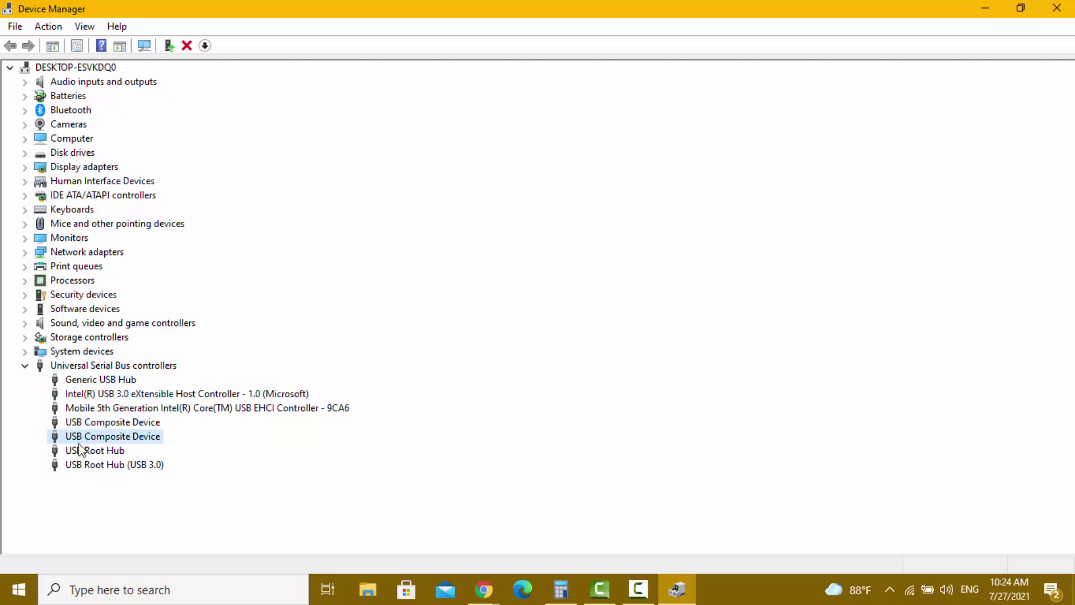
pyautogui.click(79, 450)
pyautogui.click(74, 464)
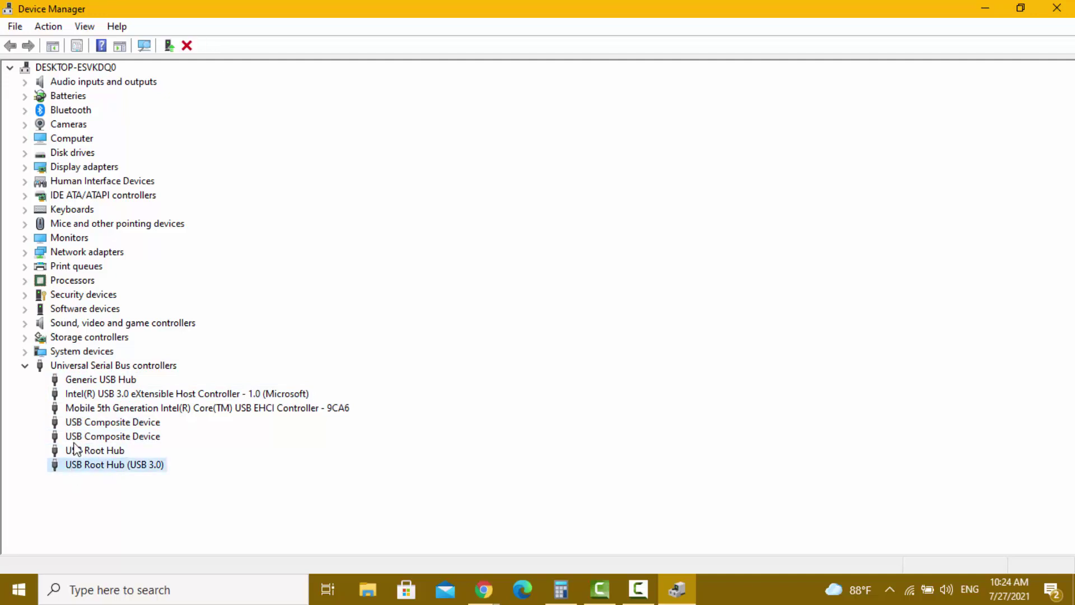
pyautogui.click(77, 394)
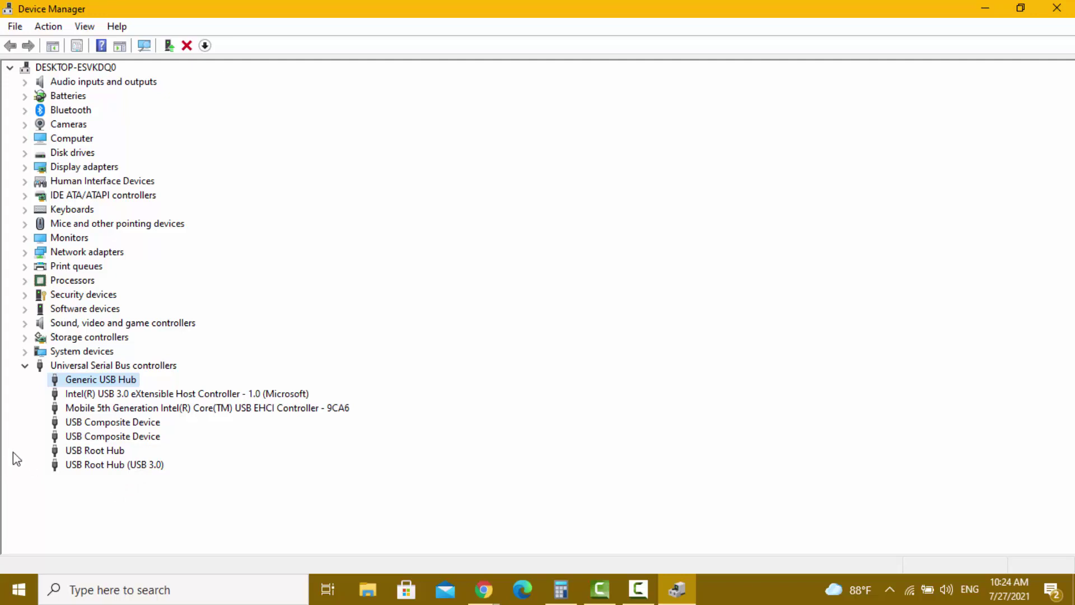
pyautogui.click(70, 395)
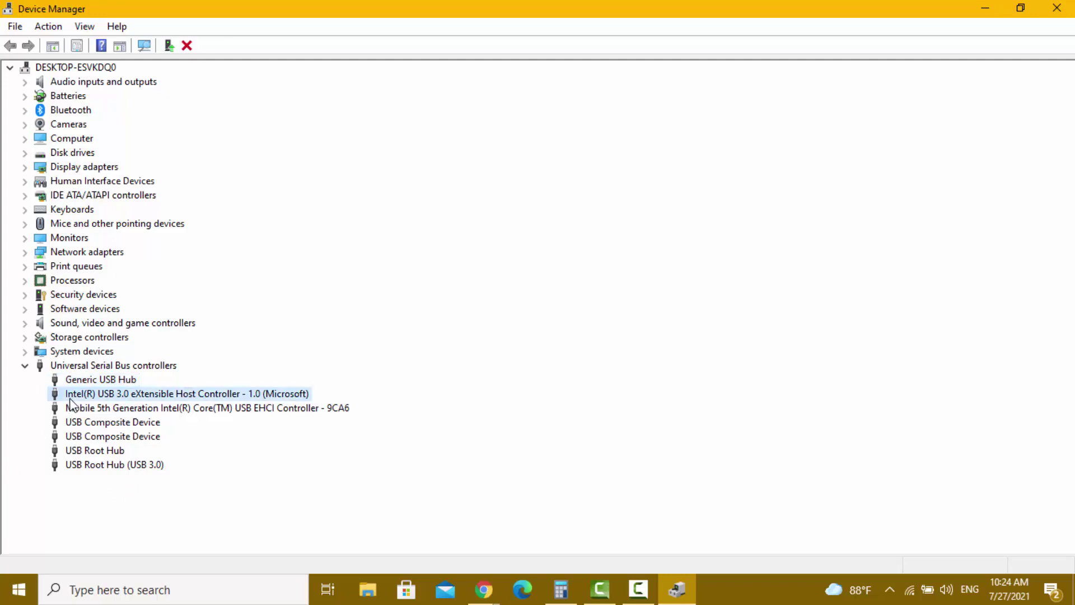
pyautogui.press('Up')
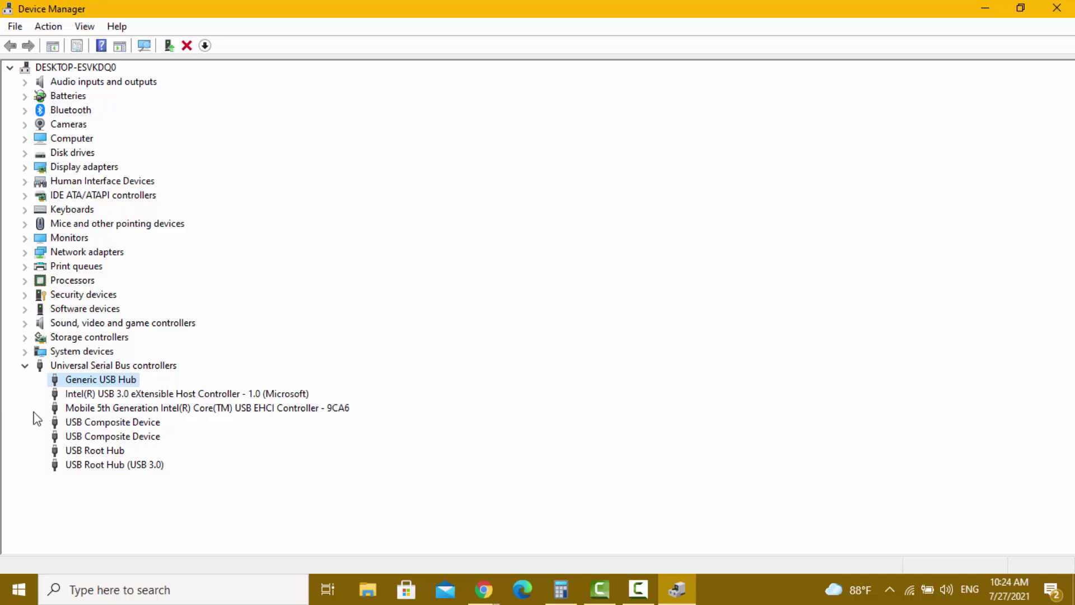
pyautogui.click(105, 398)
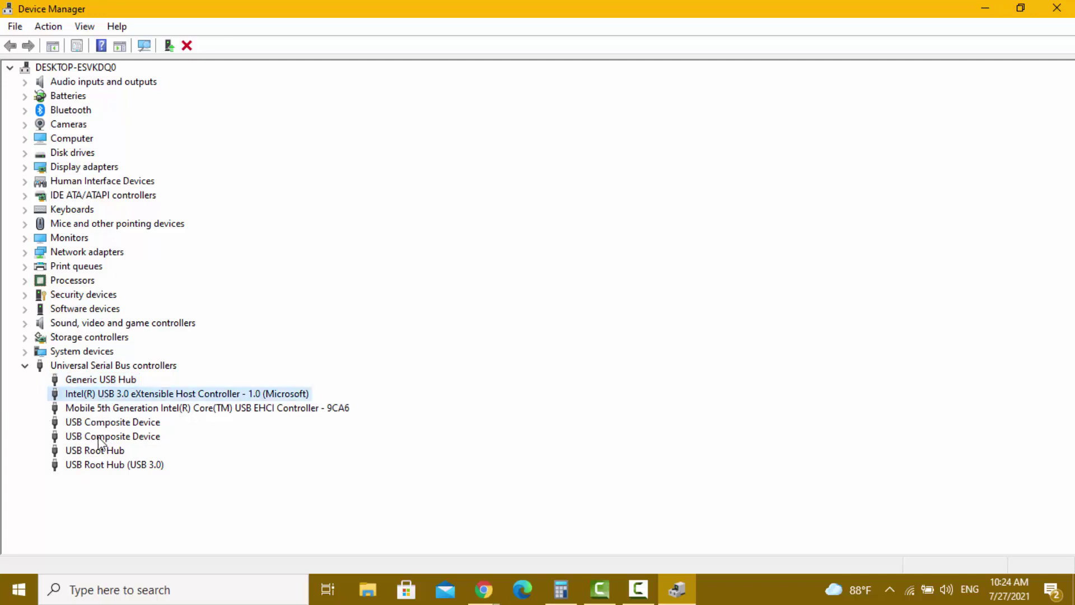
pyautogui.click(79, 408)
pyautogui.click(70, 398)
pyautogui.click(74, 385)
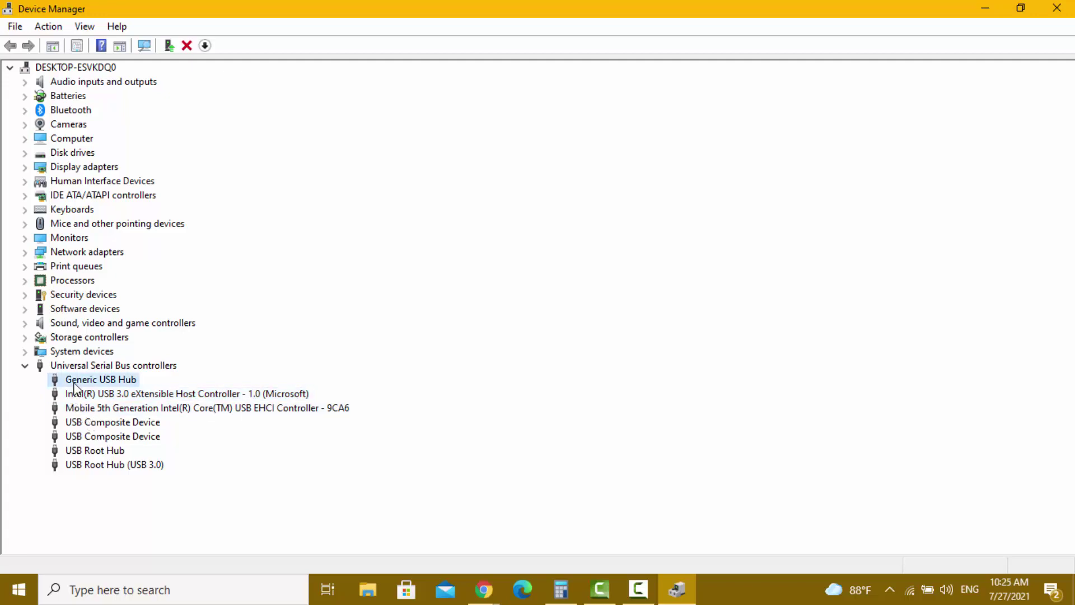
# Open the Generic USB Hub's properties and review its device status, hub bandwidth and power information
pyautogui.rightClick(74, 383)
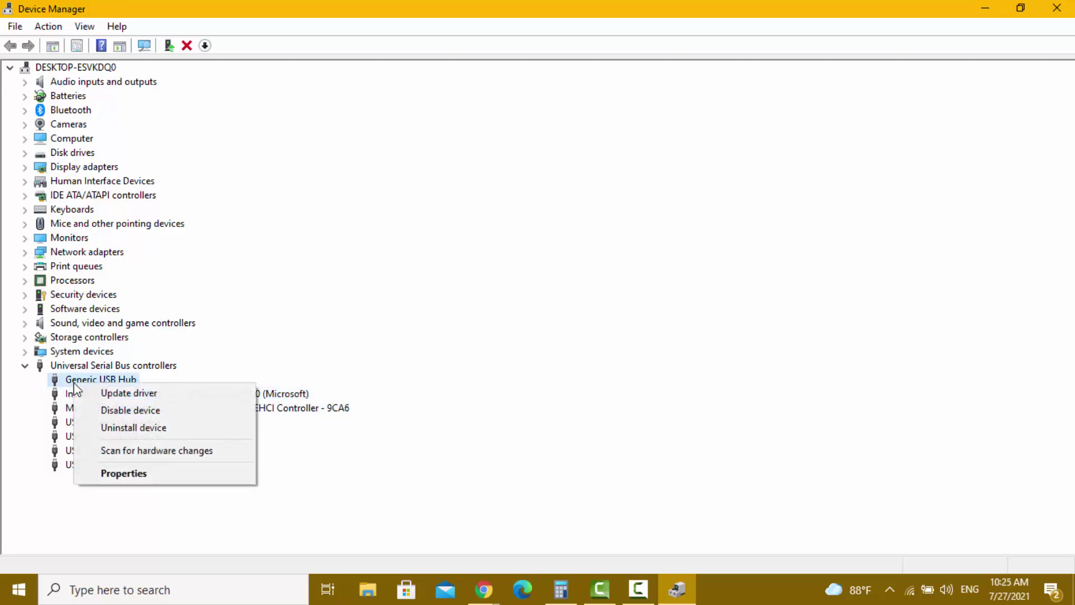
pyautogui.click(164, 474)
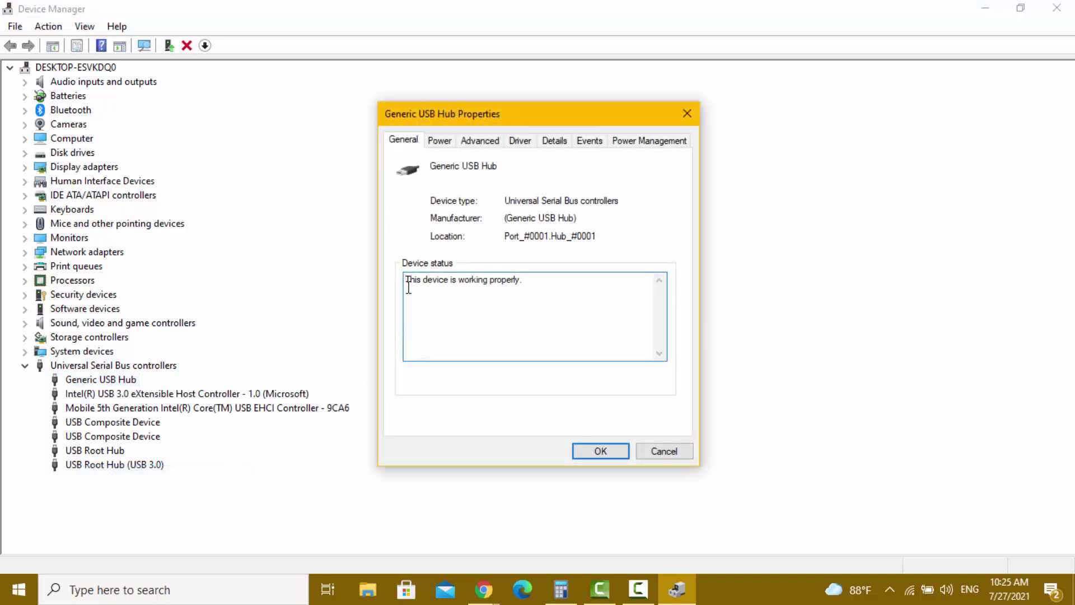
pyautogui.moveTo(406, 279); pyautogui.dragTo(532, 290)
pyautogui.click(532, 290)
pyautogui.click(476, 142)
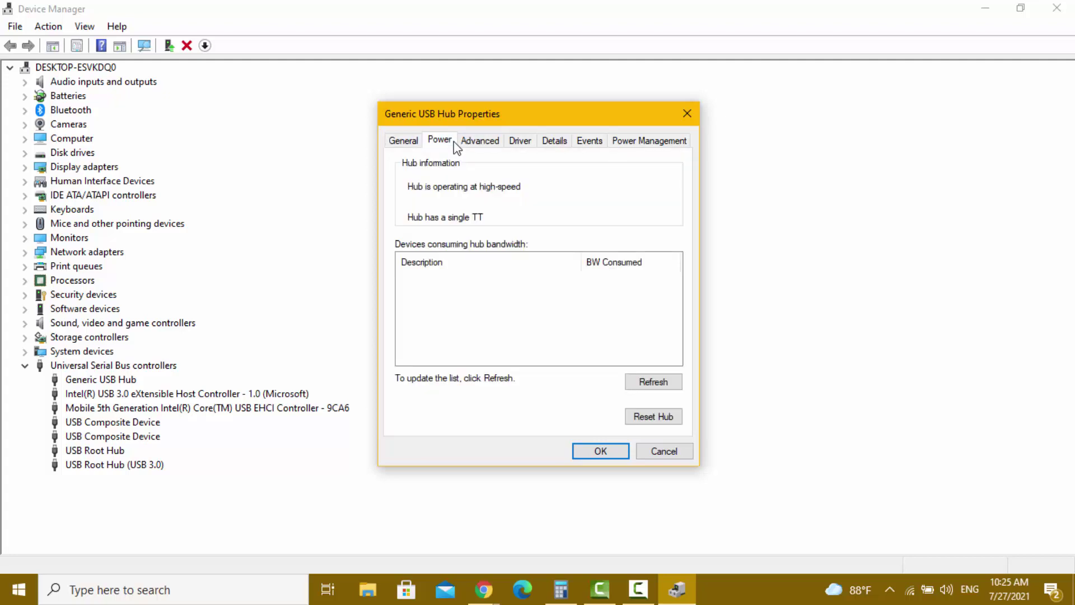
pyautogui.click(452, 141)
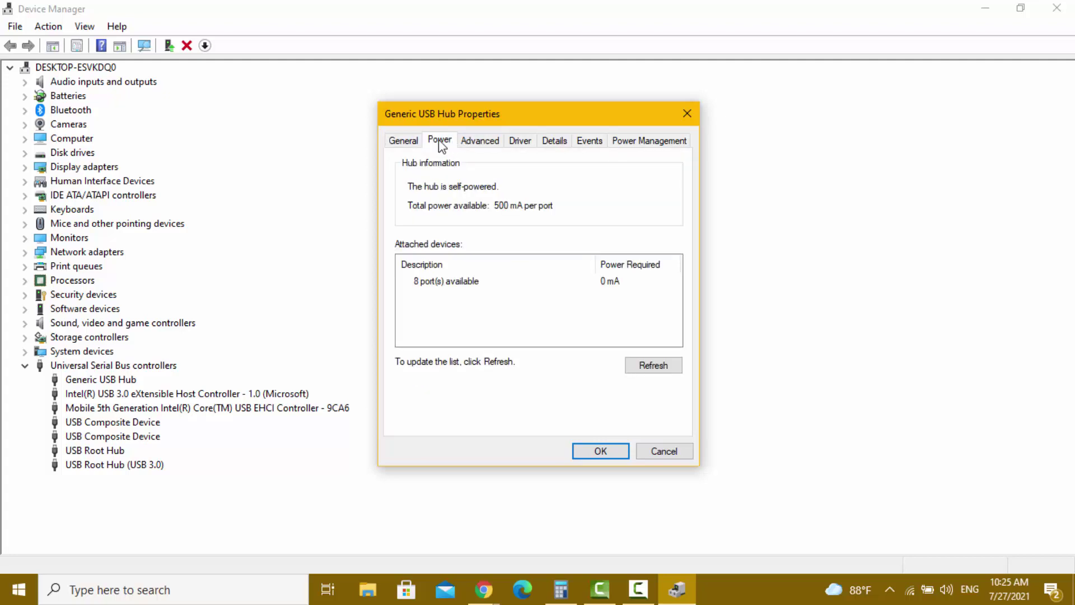
# Update the Generic USB Hub's driver manually, picking the Generic USB Hub model from the available drivers on the computer, and close its properties
pyautogui.click(520, 143)
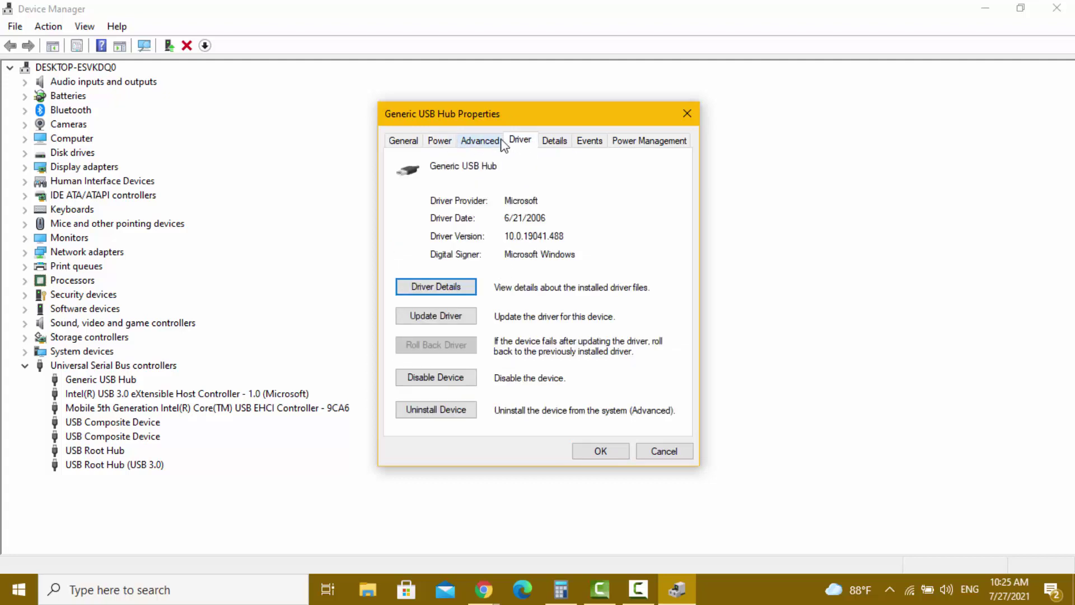
pyautogui.click(445, 315)
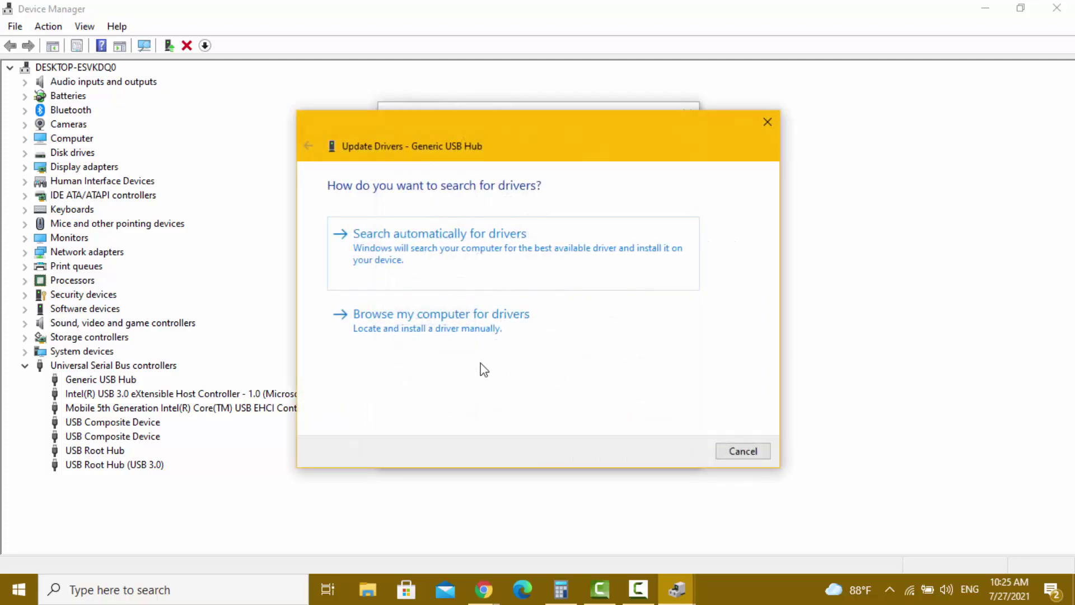
pyautogui.click(531, 333)
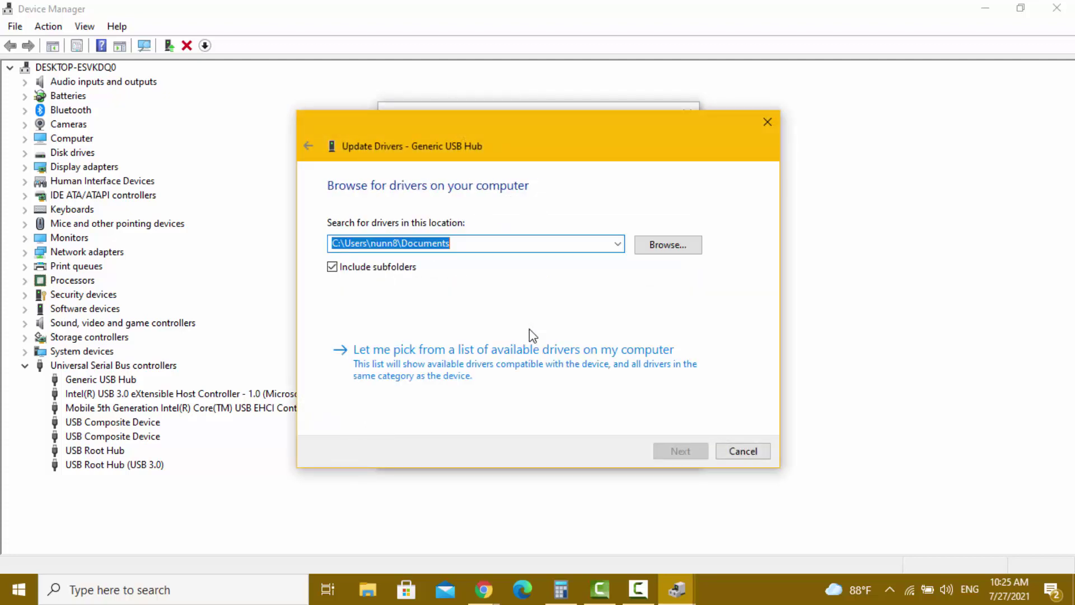
pyautogui.click(414, 368)
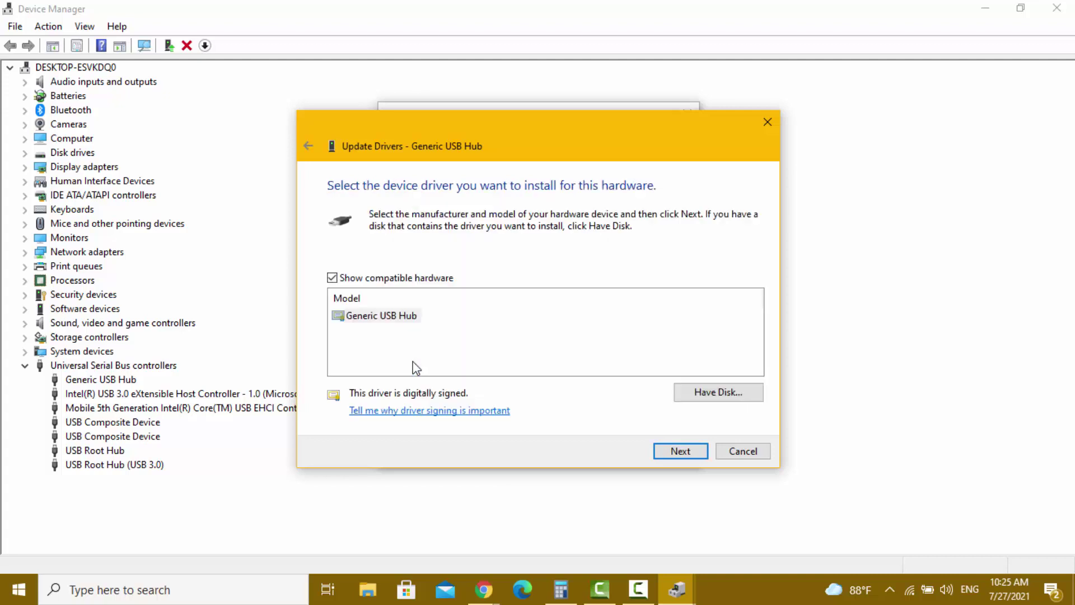
pyautogui.click(378, 317)
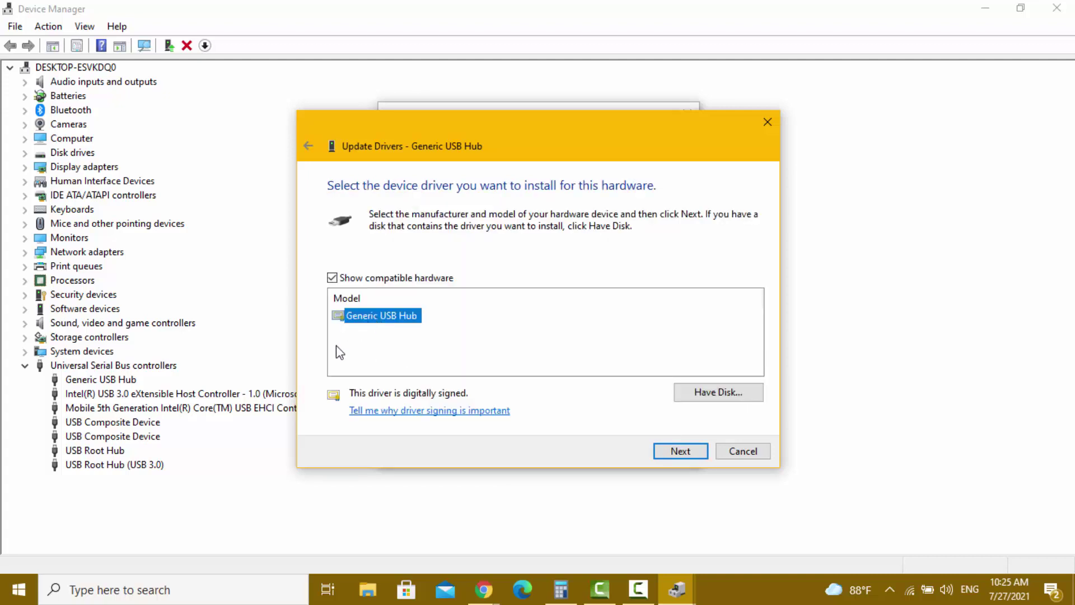
pyautogui.click(664, 450)
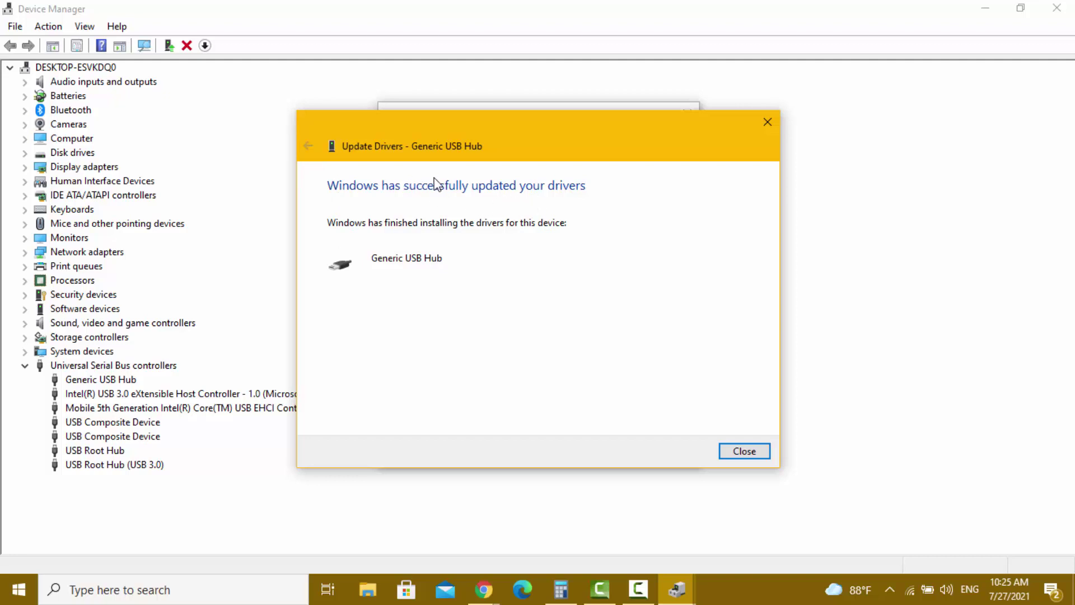
pyautogui.click(744, 450)
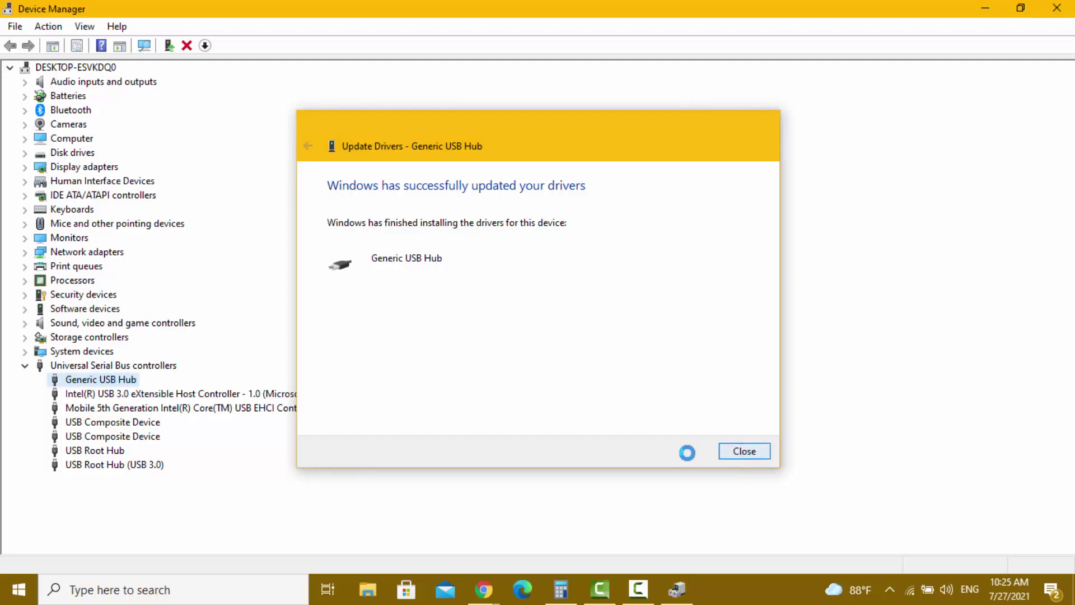
pyautogui.click(618, 453)
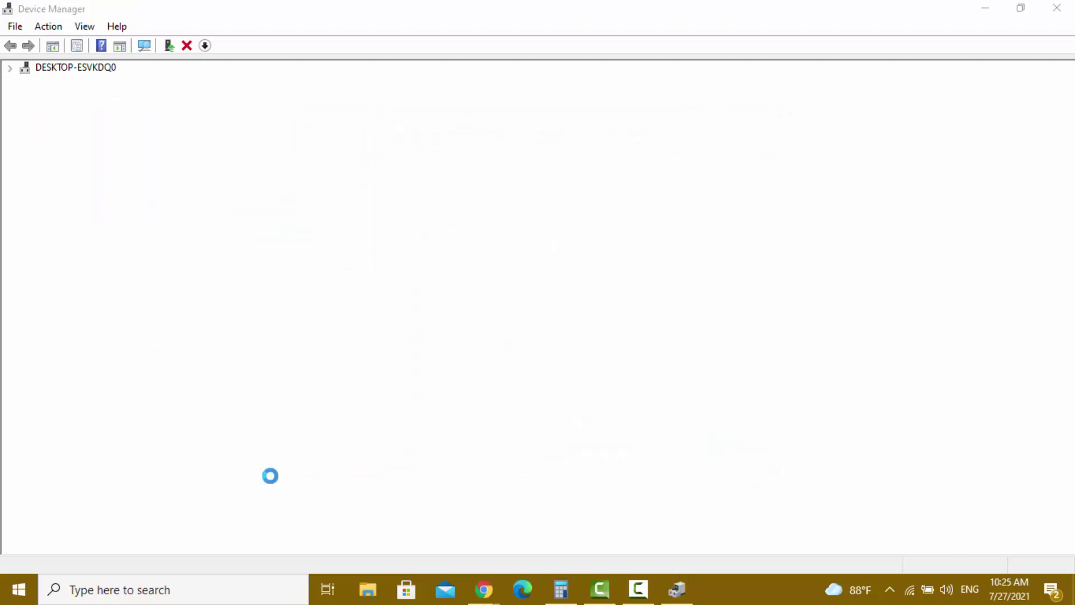
# Open the properties of the Intel(R) USB 3.0 eXtensible Host Controller and review its device status and driver information
pyautogui.rightClick(70, 401)
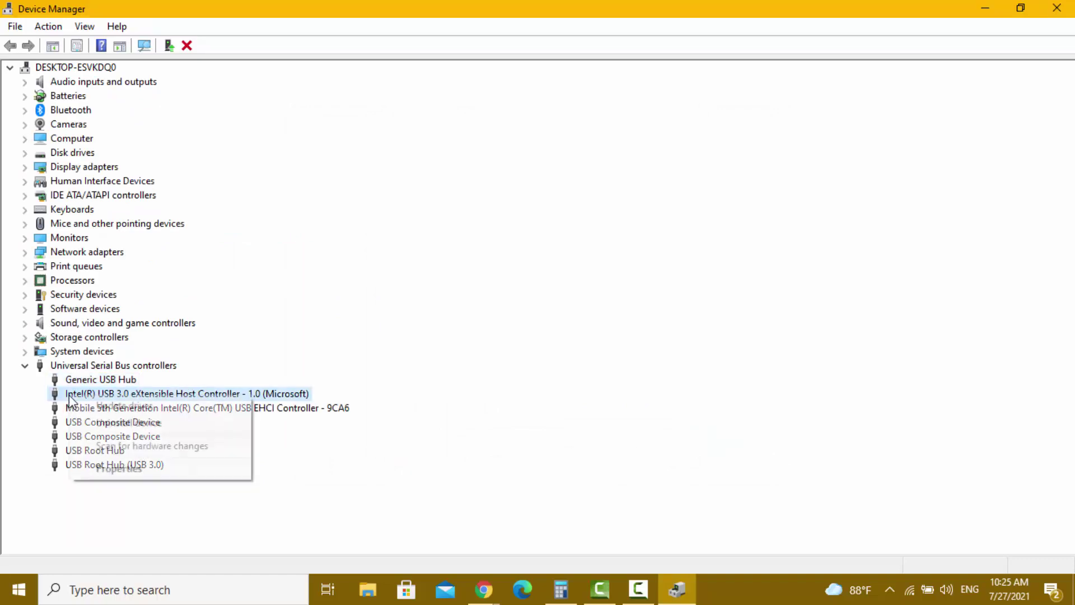
pyautogui.click(118, 469)
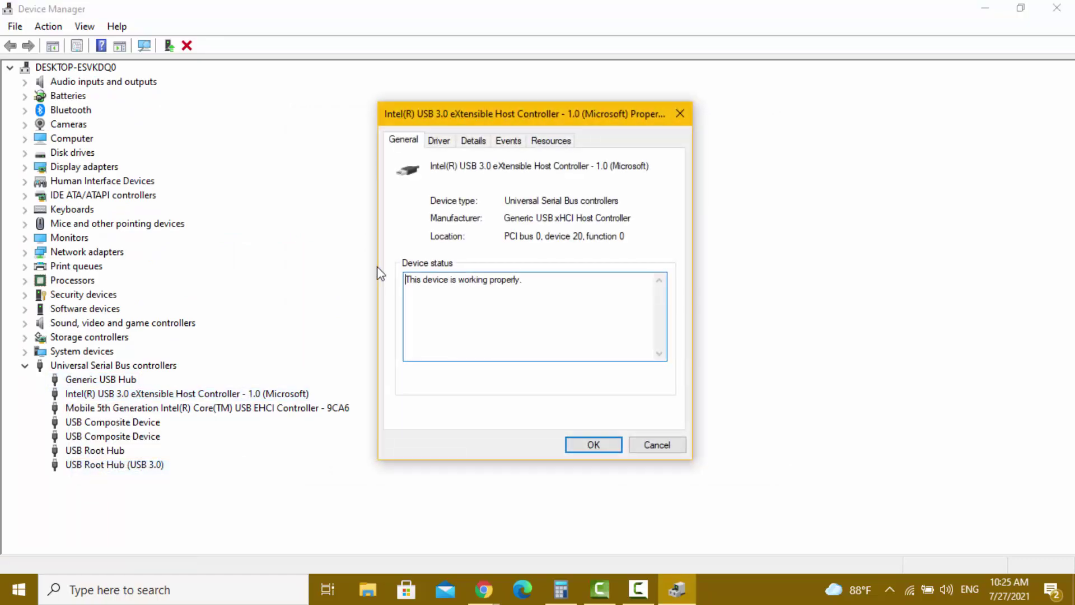
pyautogui.click(440, 141)
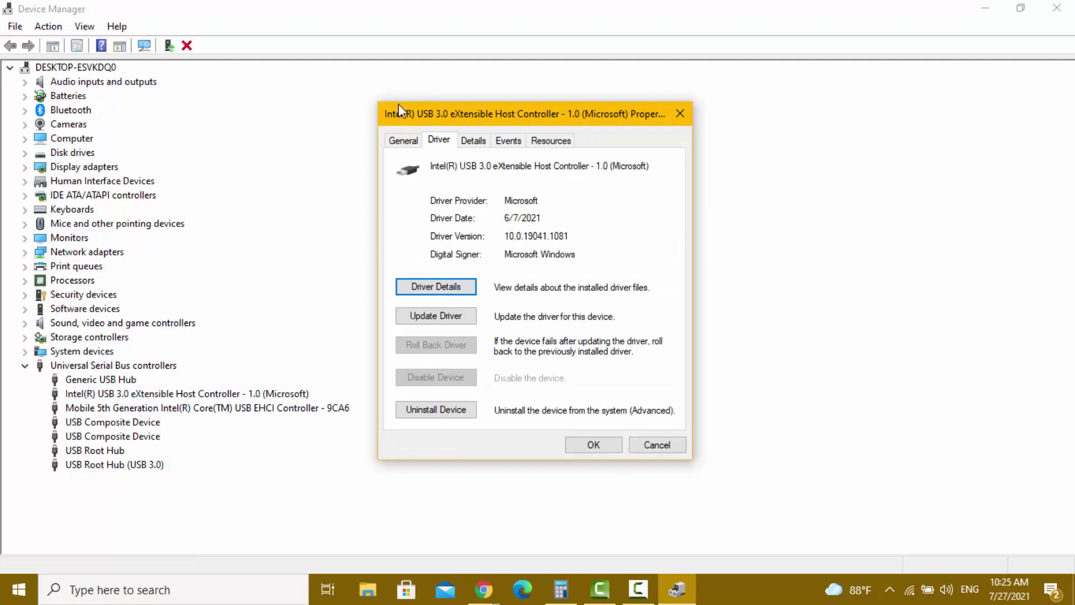
pyautogui.click(396, 142)
pyautogui.moveTo(407, 275); pyautogui.dragTo(573, 283)
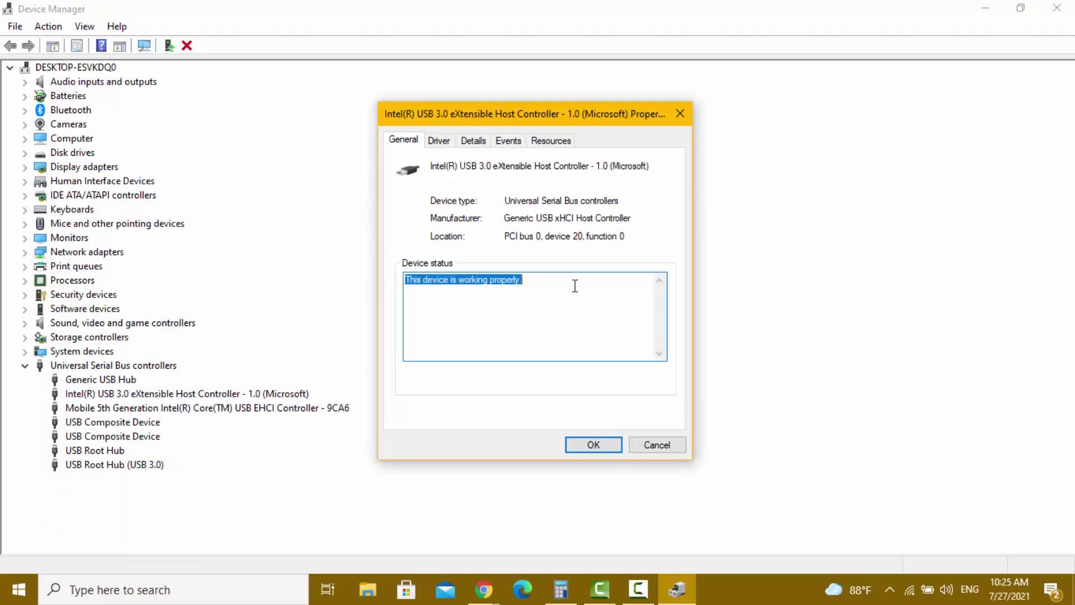
pyautogui.click(458, 280)
pyautogui.moveTo(458, 280); pyautogui.dragTo(521, 280)
pyautogui.click(528, 295)
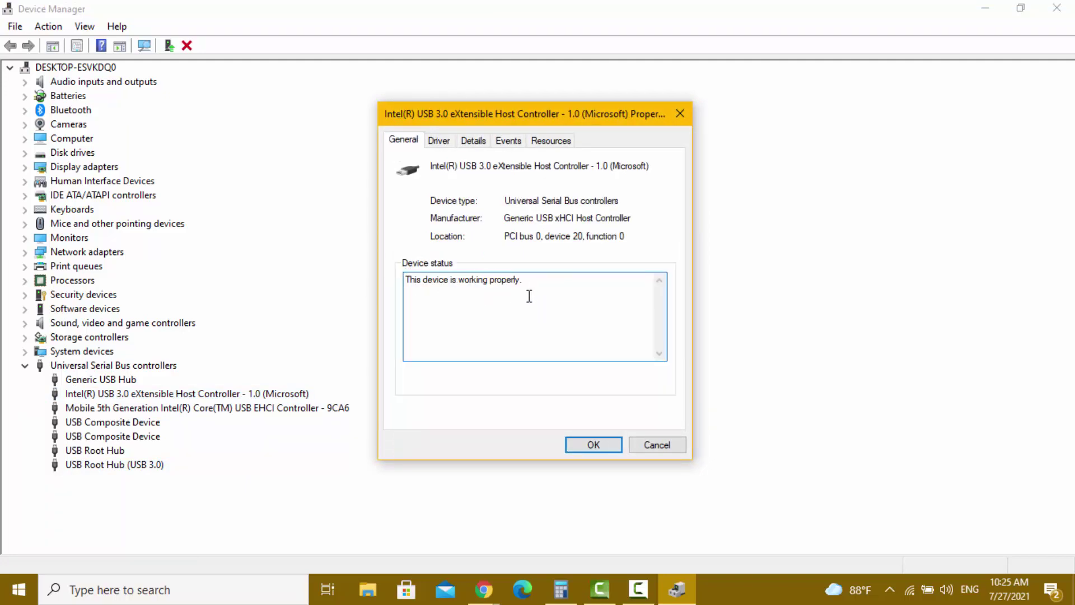
# Update the Intel(R) USB 3.0 eXtensible Host Controller's driver manually, picking the USB xHCI Compliant Host Controller model from the drivers available on the computer
pyautogui.click(435, 141)
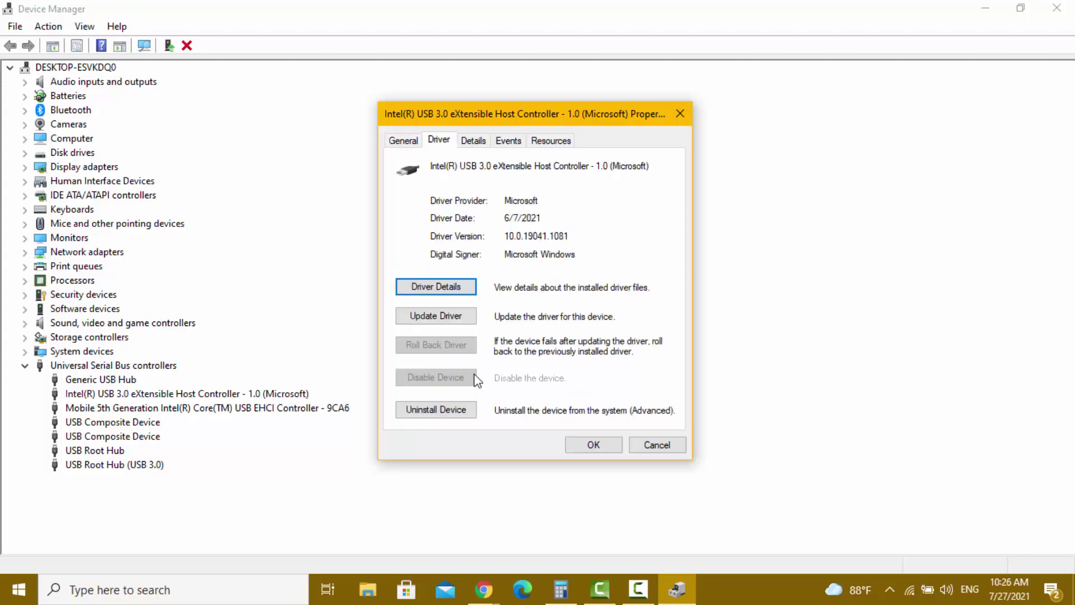
pyautogui.click(451, 318)
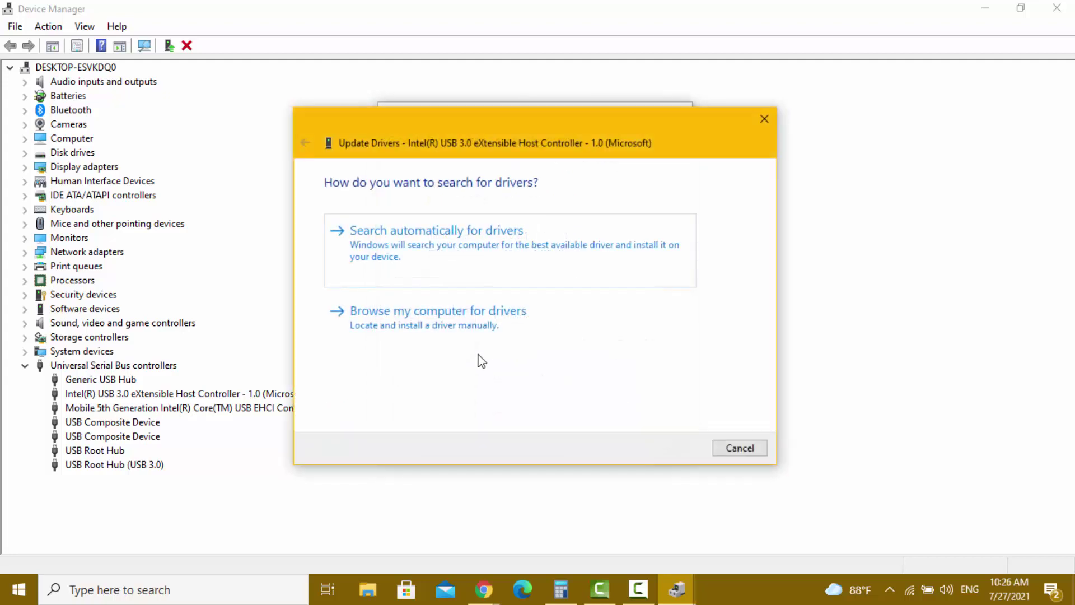
pyautogui.click(473, 325)
pyautogui.click(440, 371)
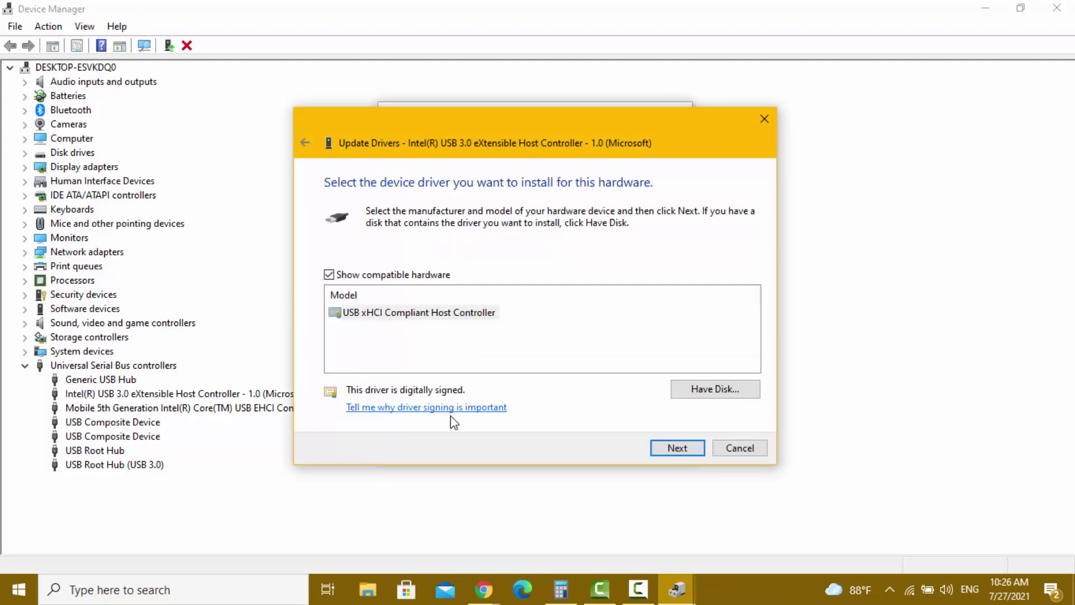
pyautogui.click(423, 321)
pyautogui.click(656, 454)
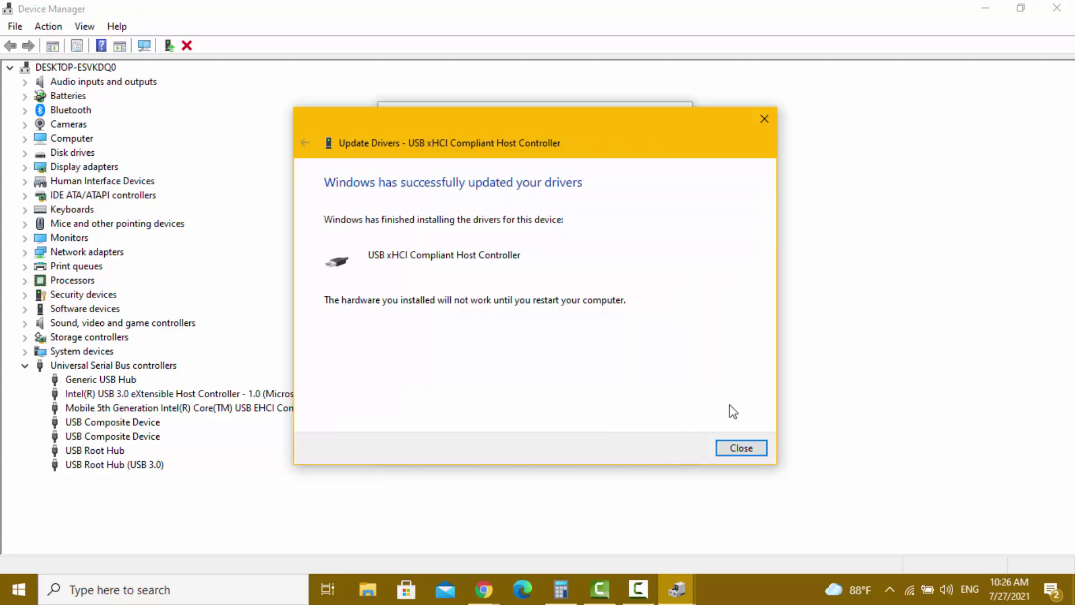
pyautogui.click(740, 448)
pyautogui.press('Escape')
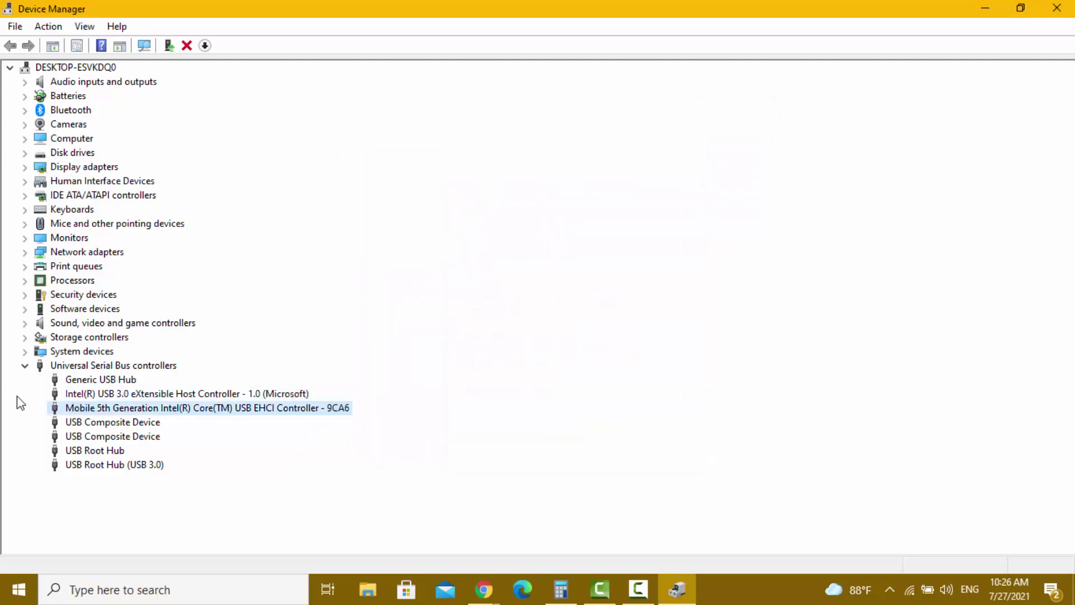
# Review the general and driver information of the Mobile 5th Generation Intel(R) Core(TM) USB EHCI Controller, and close its properties
pyautogui.rightClick(69, 402)
pyautogui.click(138, 495)
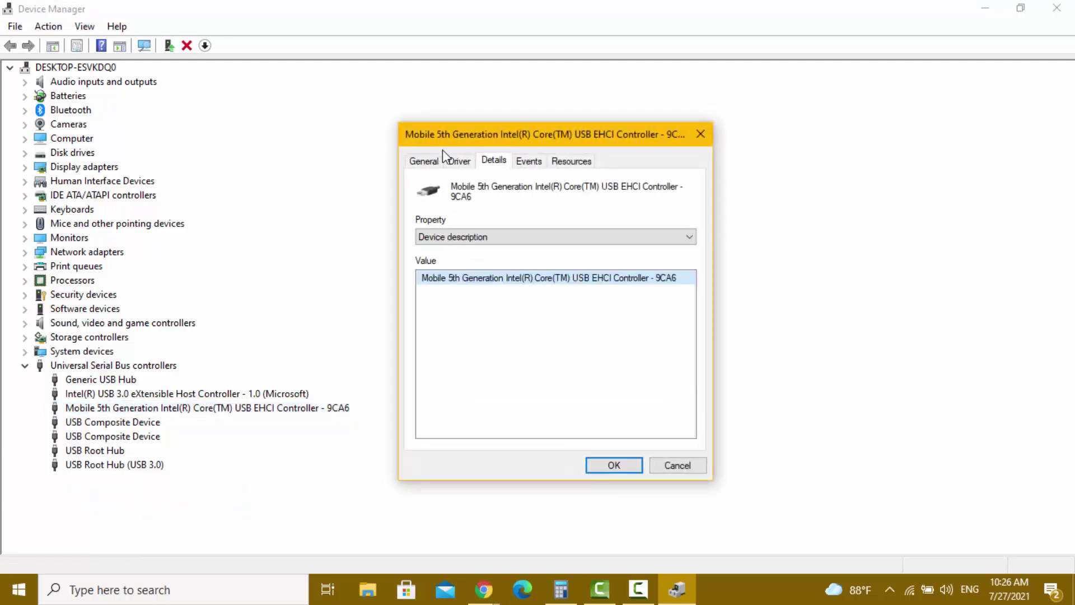
pyautogui.click(456, 160)
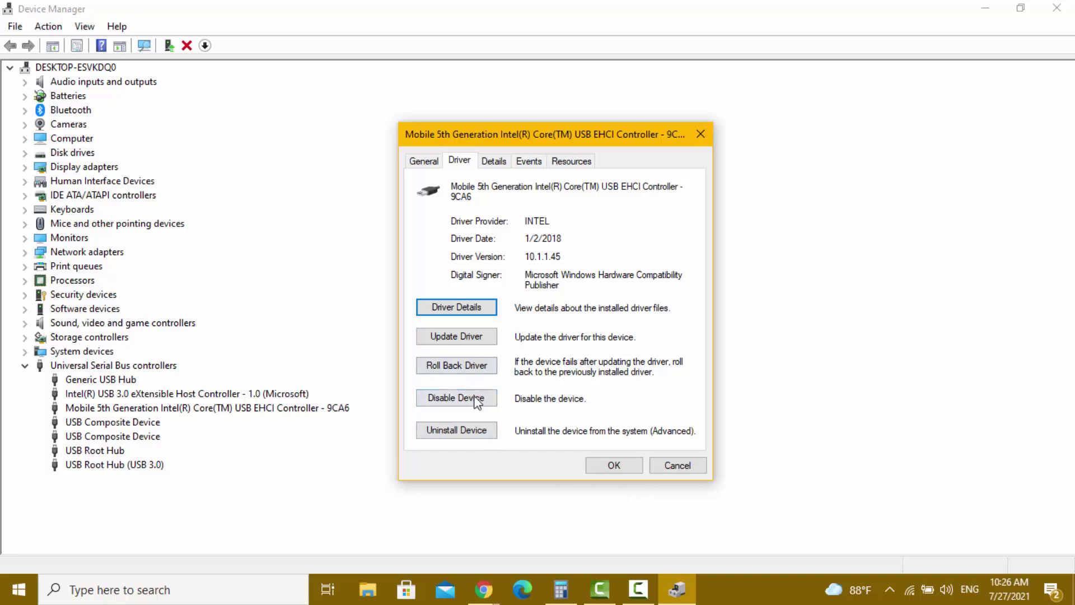
pyautogui.click(434, 162)
pyautogui.click(459, 162)
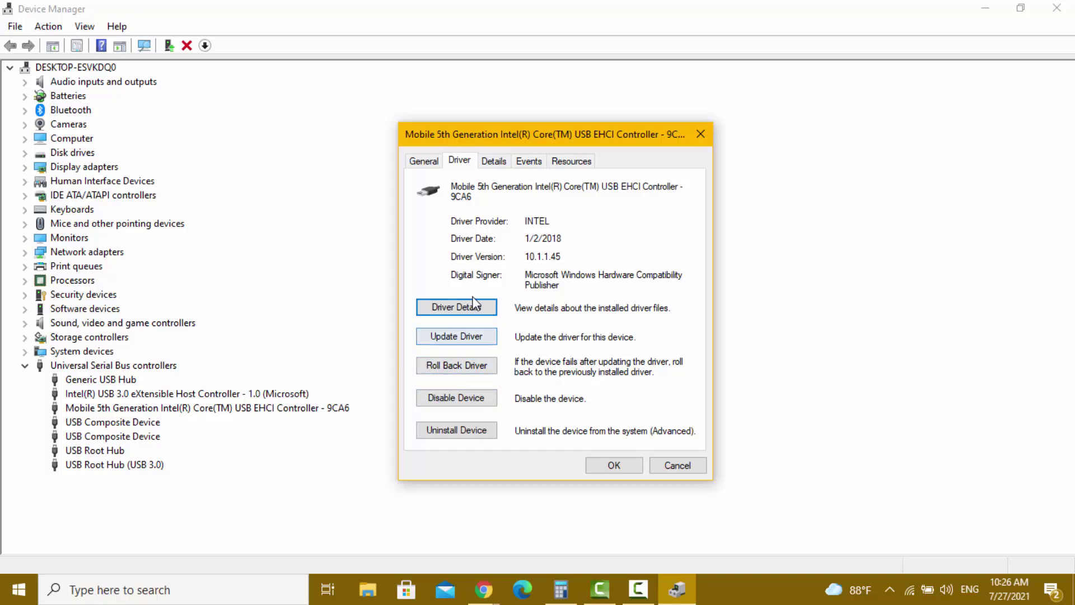
pyautogui.click(633, 466)
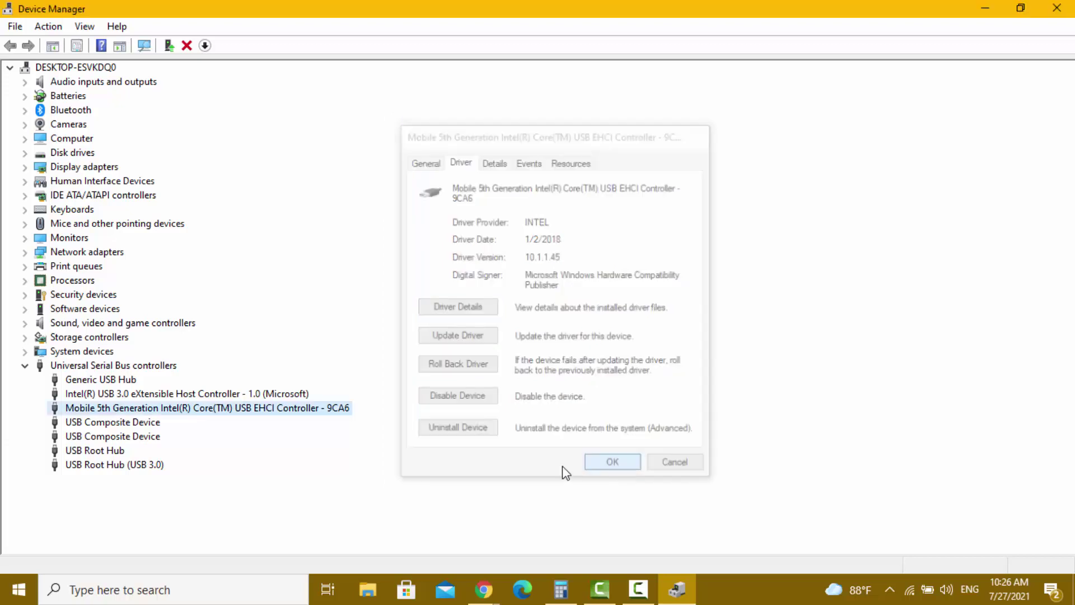
# Select the first USB Composite Device and scan for hardware changes
pyautogui.click(103, 421)
pyautogui.rightClick(96, 423)
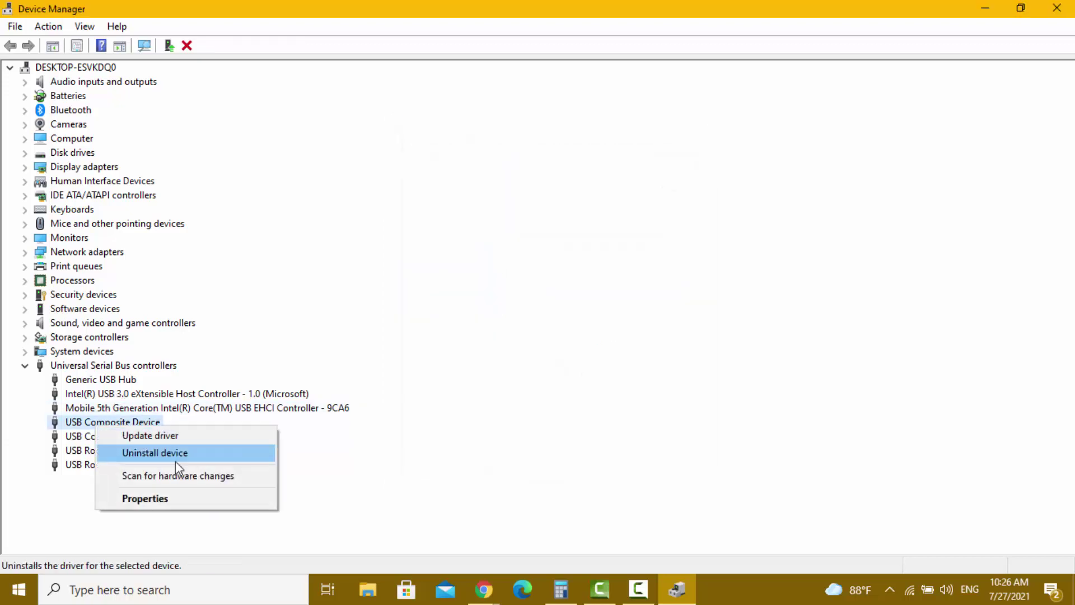
pyautogui.click(297, 330)
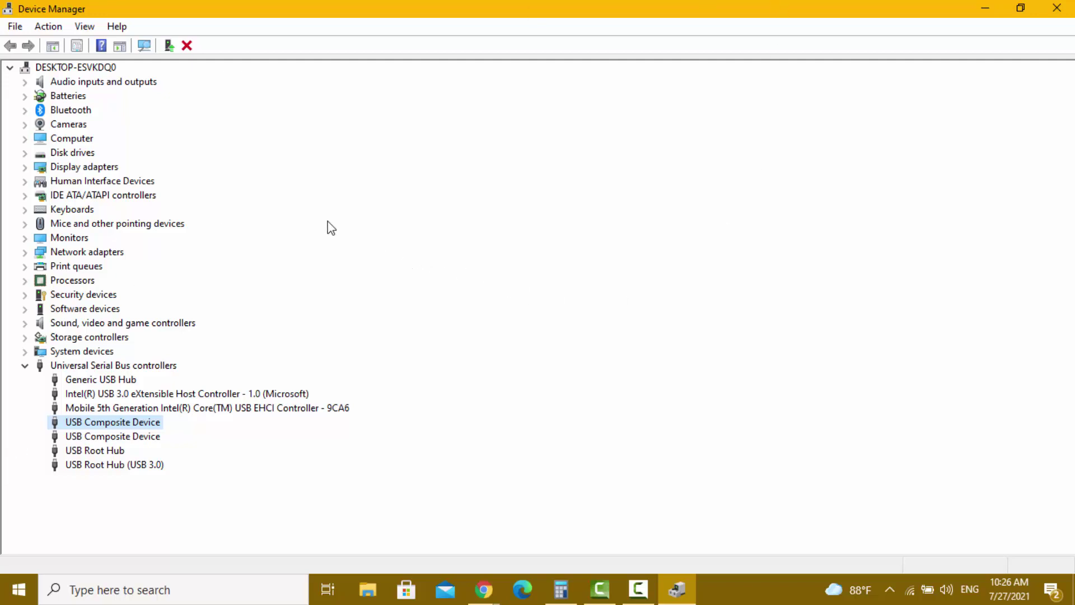
pyautogui.click(148, 46)
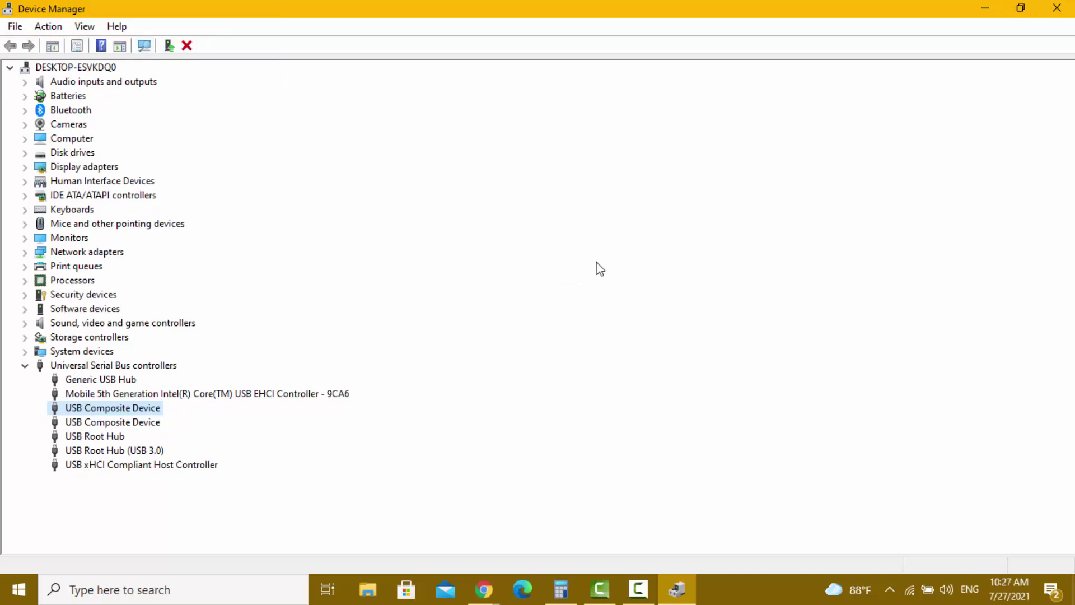
# Try to close Device Manager, and close the USB xHCI Compliant Host Controller's properties that are still open
pyautogui.click(1059, 7)
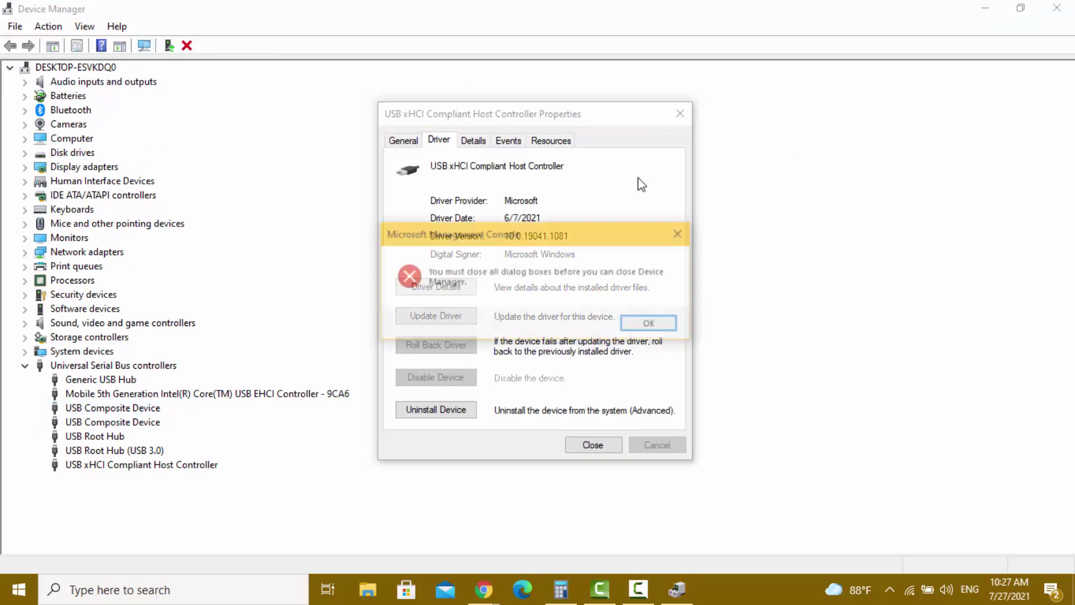
pyautogui.click(639, 324)
pyautogui.click(603, 445)
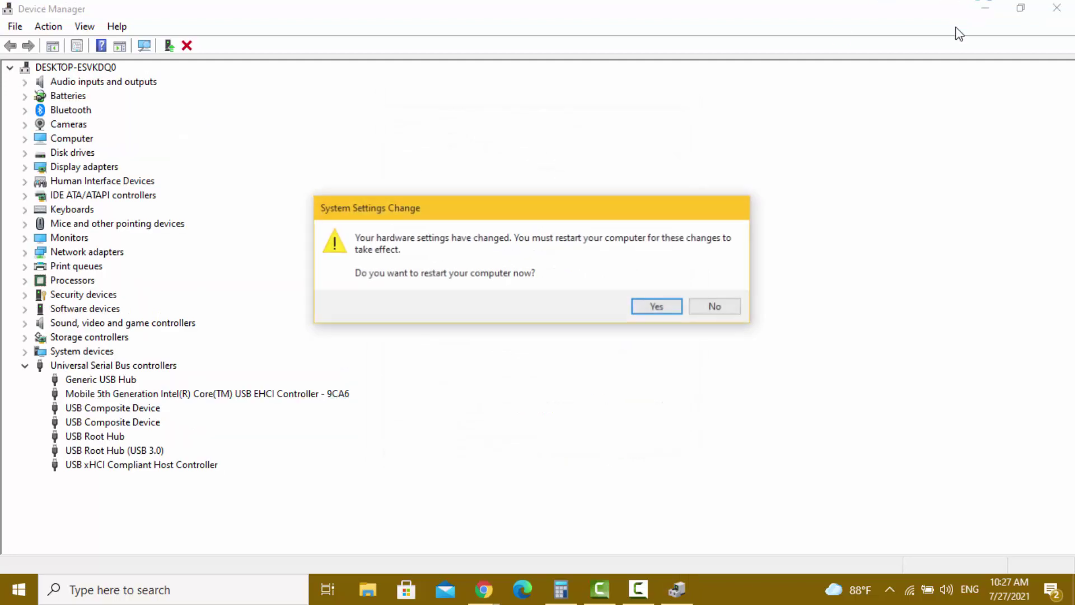